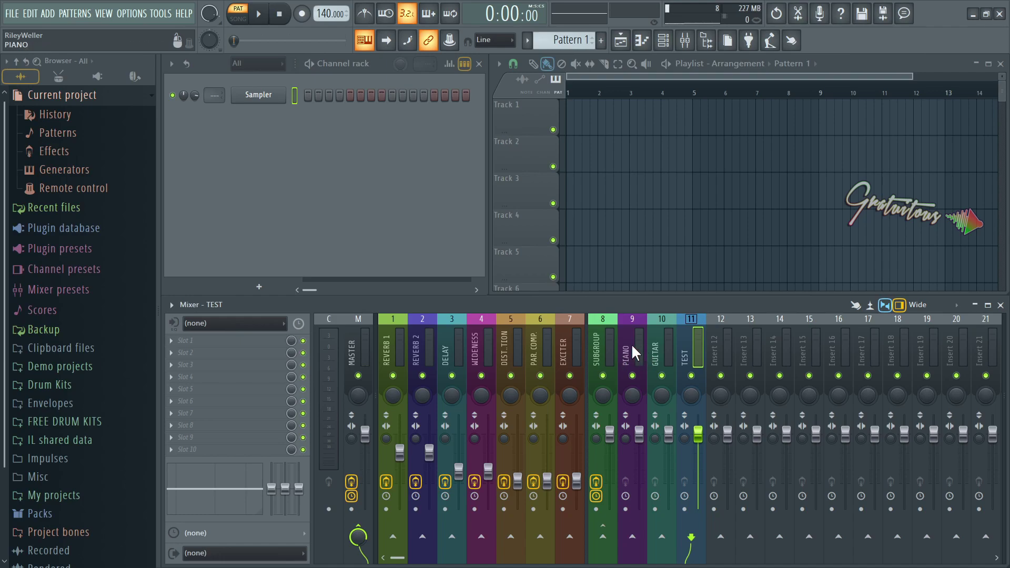
- Remove the PIANO track's sends to GUITAR and TEST
{"action": "right_click", "coordinate": [631, 343]}
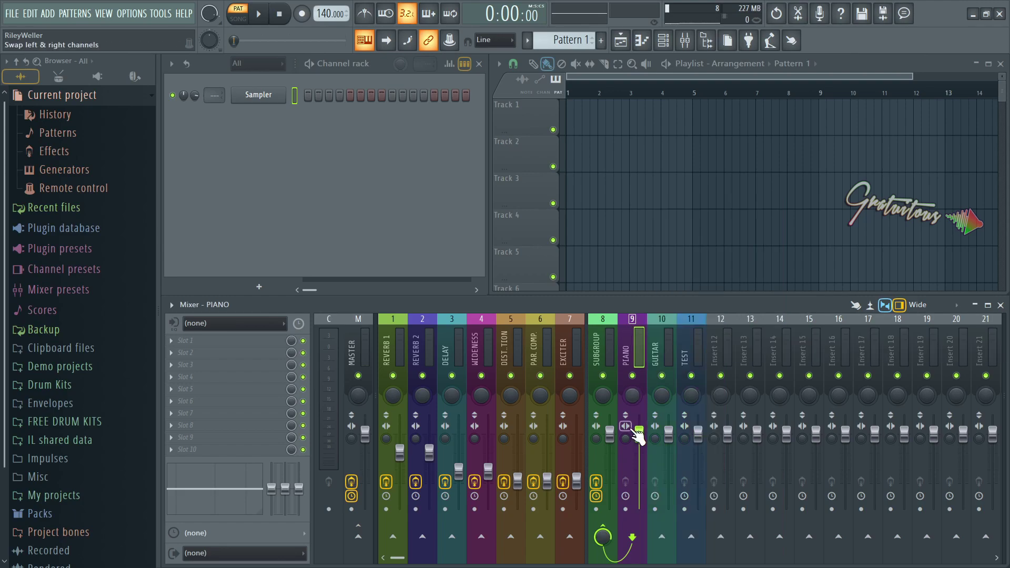
{"action": "left_click", "coordinate": [662, 536]}
{"action": "left_click", "coordinate": [692, 537]}
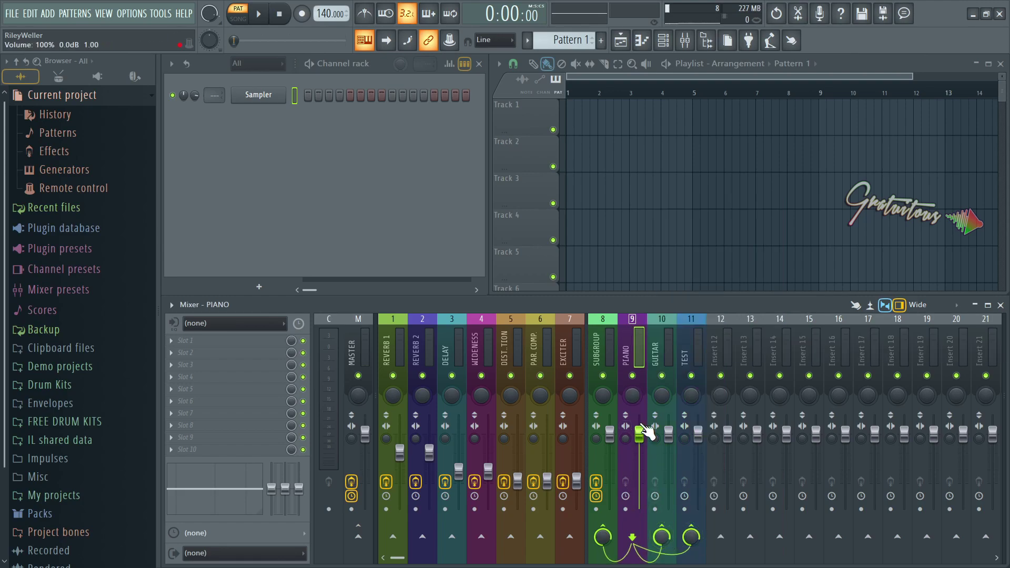
- Reset PIANO to a default Insert 9 and clear its routing to master only
{"action": "right_click", "coordinate": [634, 340]}
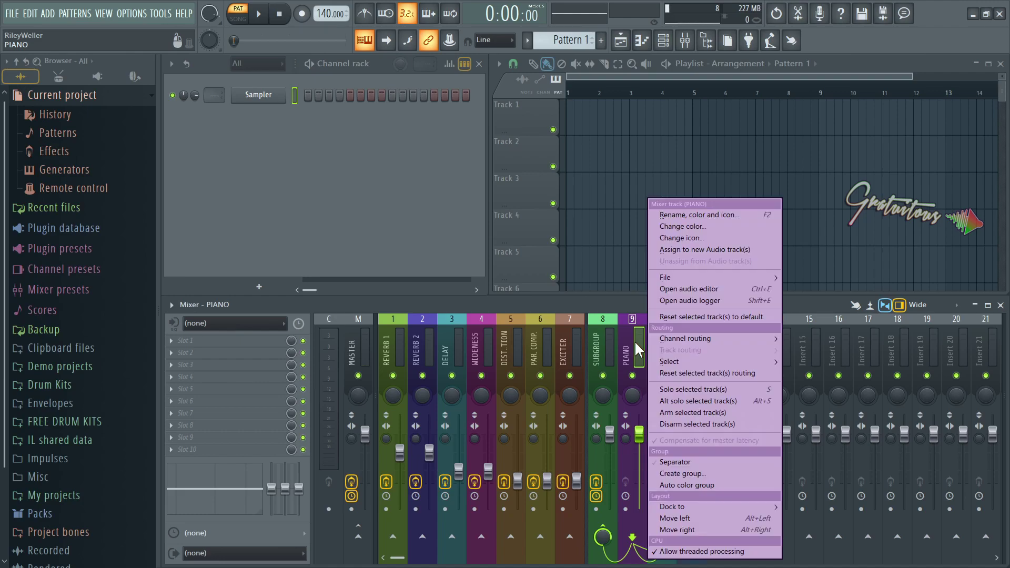
{"action": "left_click", "coordinate": [671, 318]}
{"action": "left_click", "coordinate": [583, 323]}
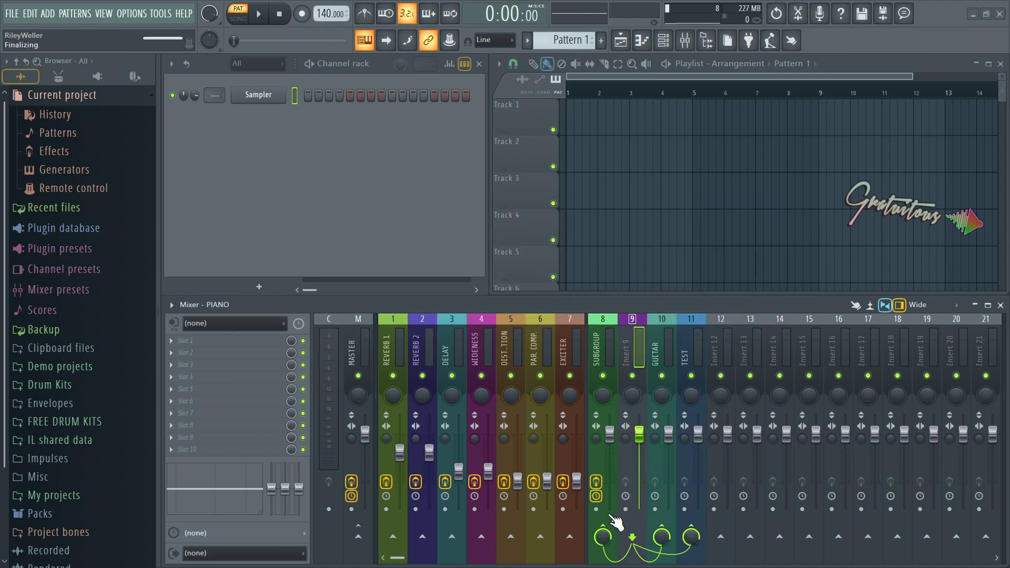
{"action": "right_click", "coordinate": [625, 350]}
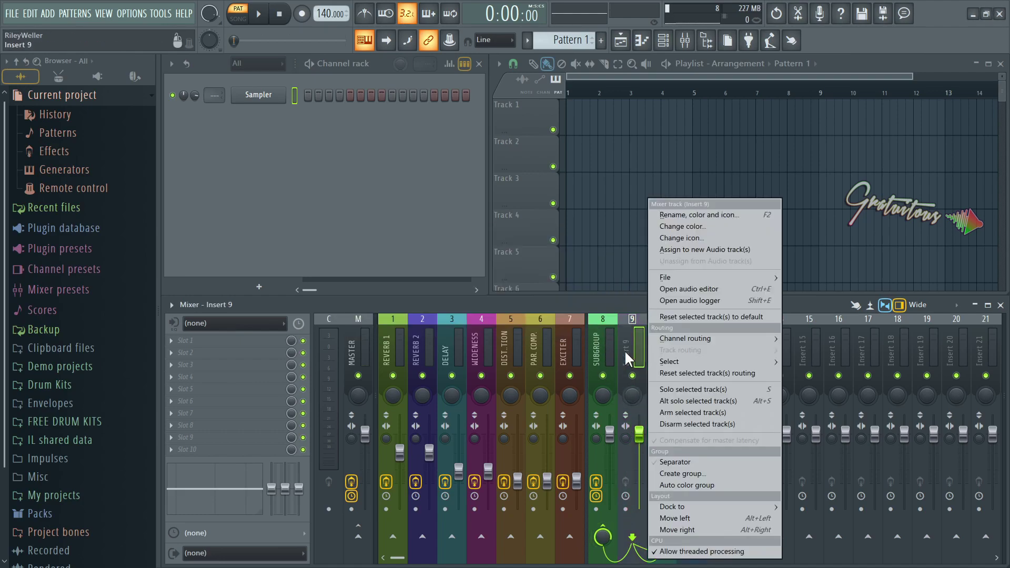
{"action": "left_click", "coordinate": [662, 373]}
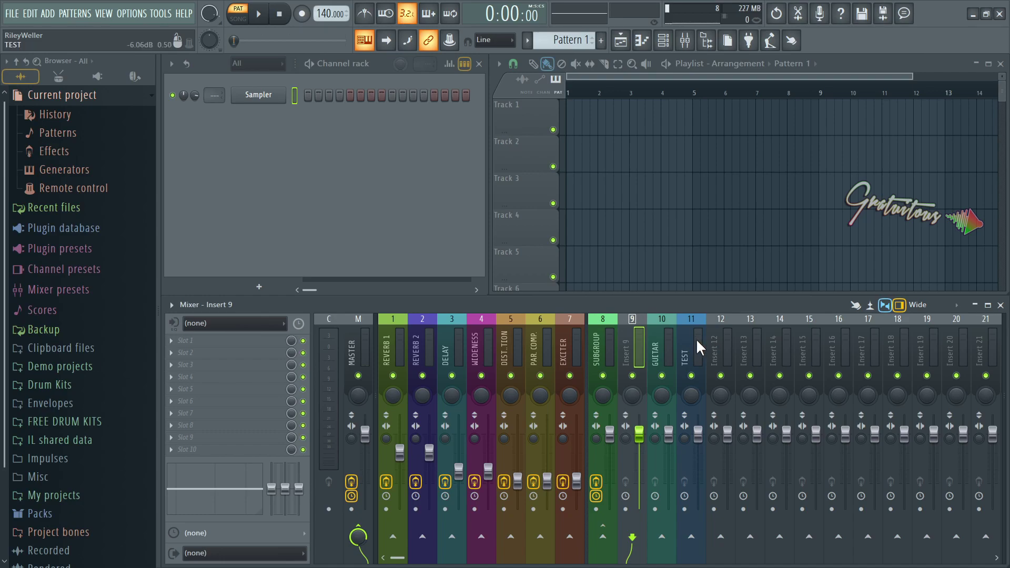
- Load the Default state onto GUITAR, making it unnamed Insert 10, then select the SUBGROUP bus
{"action": "right_click", "coordinate": [669, 345]}
{"action": "mouse_move", "coordinate": [712, 280]}
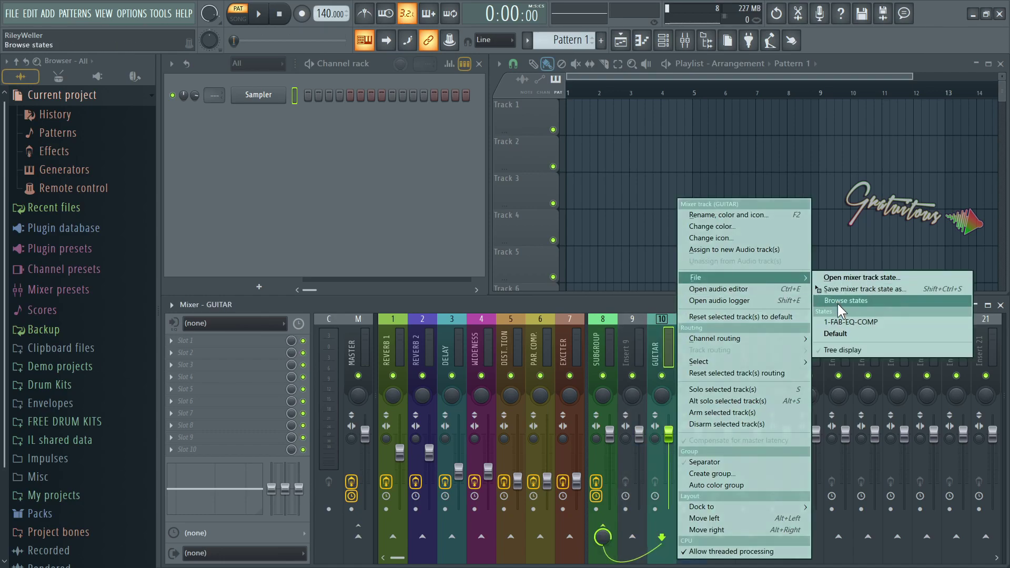
{"action": "left_click", "coordinate": [857, 332]}
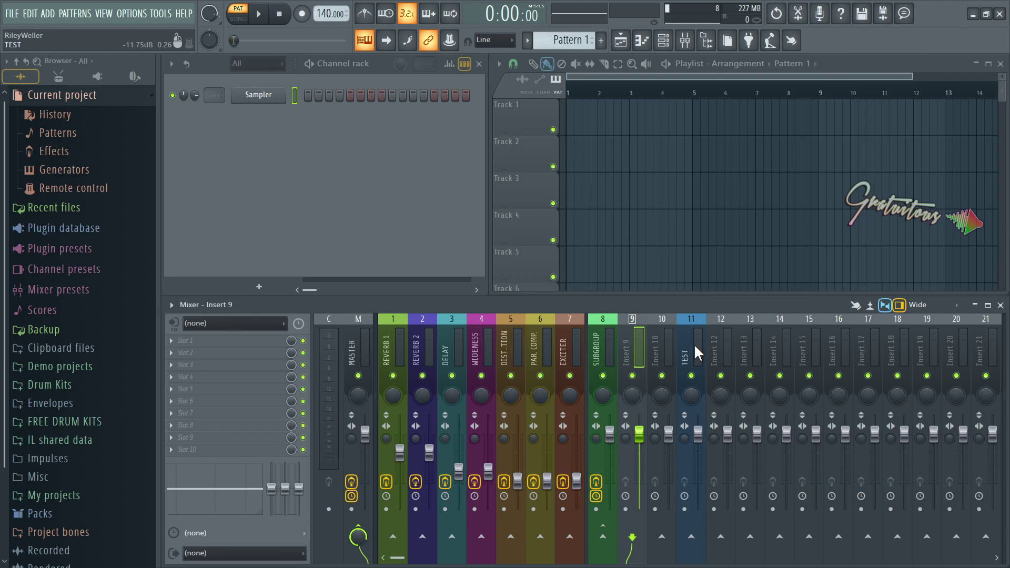
{"action": "left_click", "coordinate": [613, 348]}
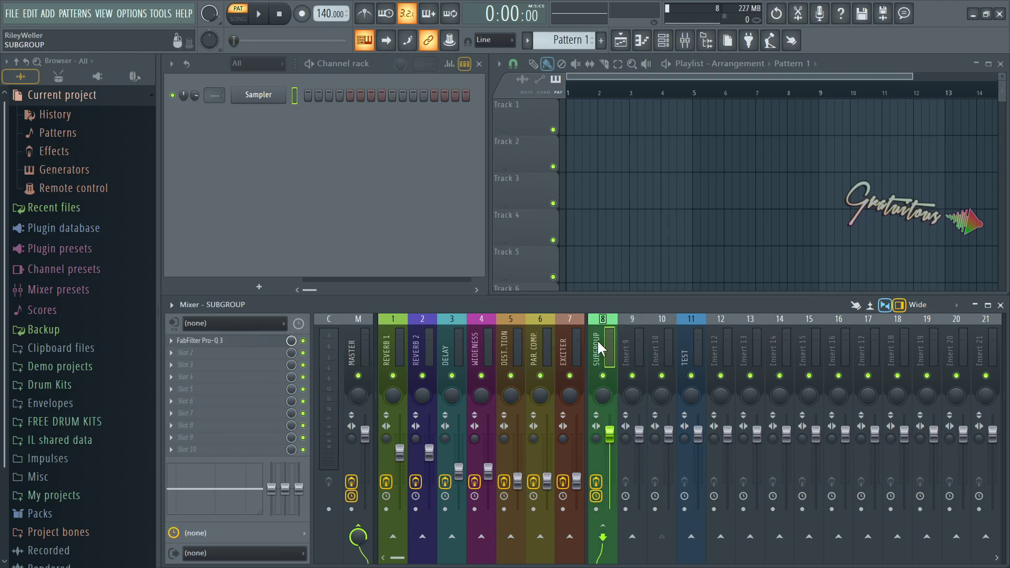
- Delete FabFilter Pro-Q 3 from SUBGROUP and multi-select the blank inserts after TEST
{"action": "left_click", "coordinate": [171, 341]}
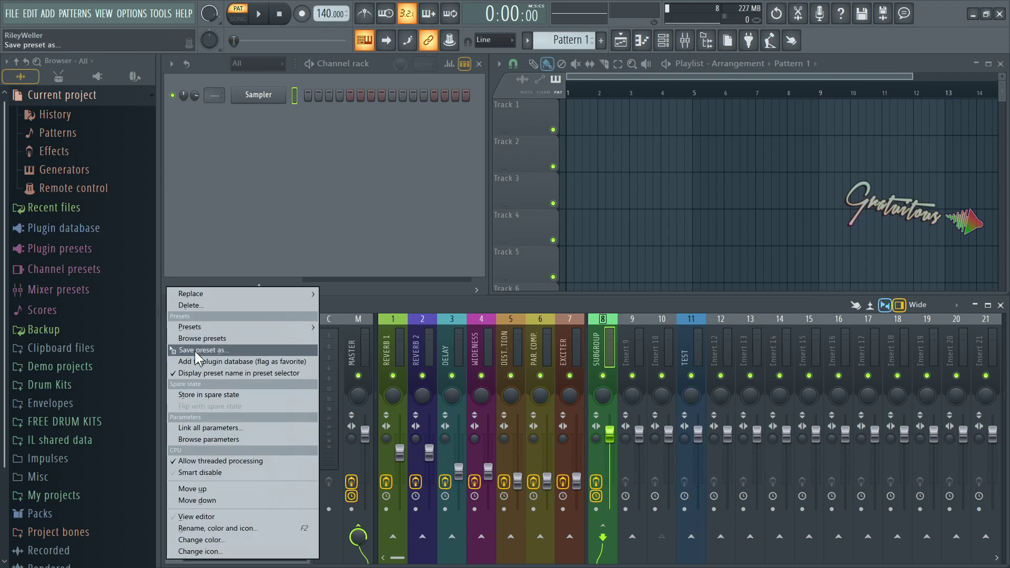
{"action": "left_click", "coordinate": [215, 305]}
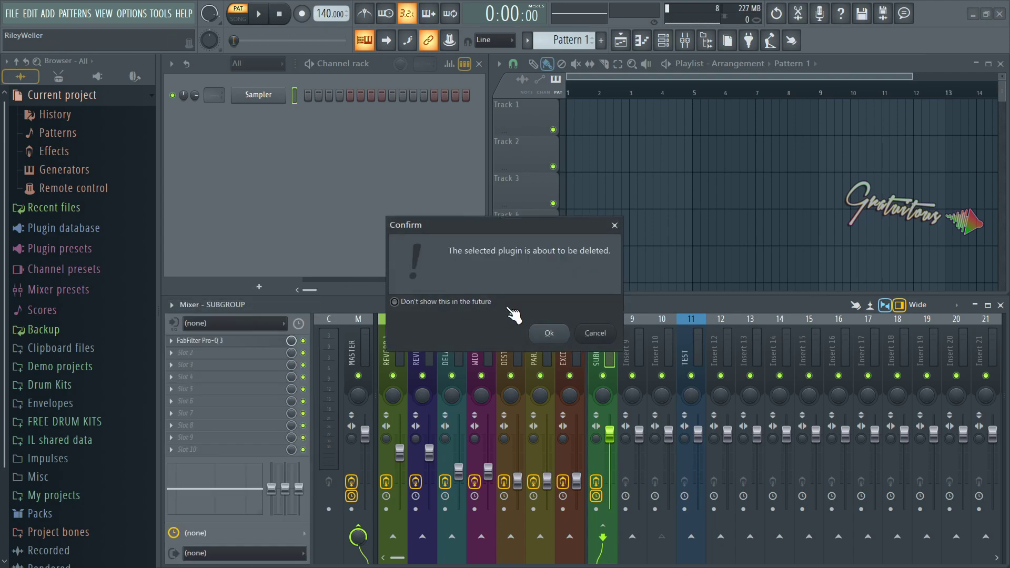
{"action": "left_click", "coordinate": [548, 331]}
{"action": "left_click", "coordinate": [641, 358]}
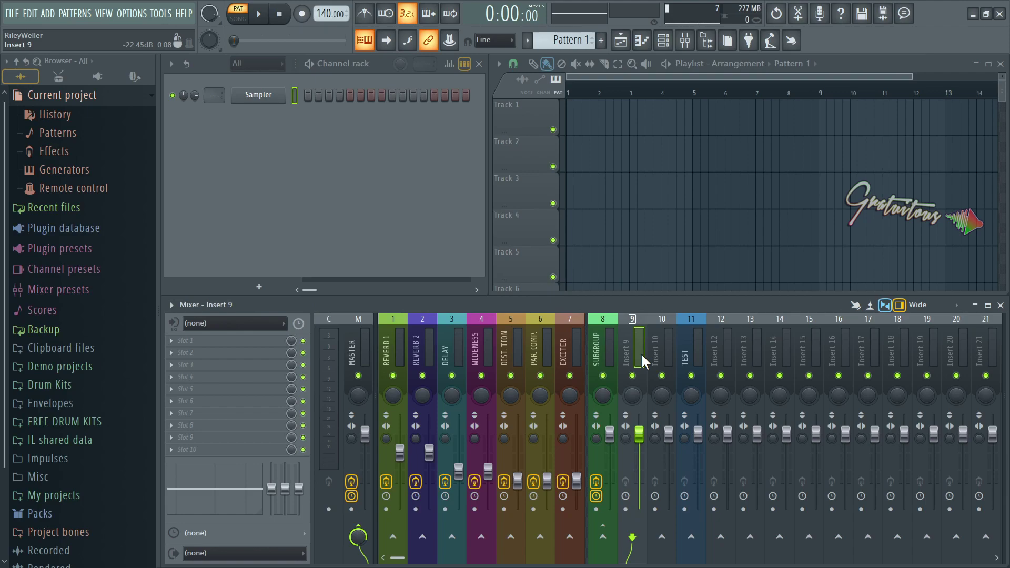
{"action": "left_click_drag", "start_coordinate": [641, 352], "coordinate": [816, 348]}
{"action": "mouse_move", "coordinate": [815, 347]}
{"action": "left_mouse_down"}
{"action": "mouse_move", "coordinate": [649, 353]}
{"action": "mouse_move", "coordinate": [751, 356]}
{"action": "mouse_move", "coordinate": [732, 355]}
{"action": "left_mouse_up"}
- Browse the selected inserts' File states submenu, then switch to the Restorer.flp project
{"action": "right_click", "coordinate": [731, 355]}
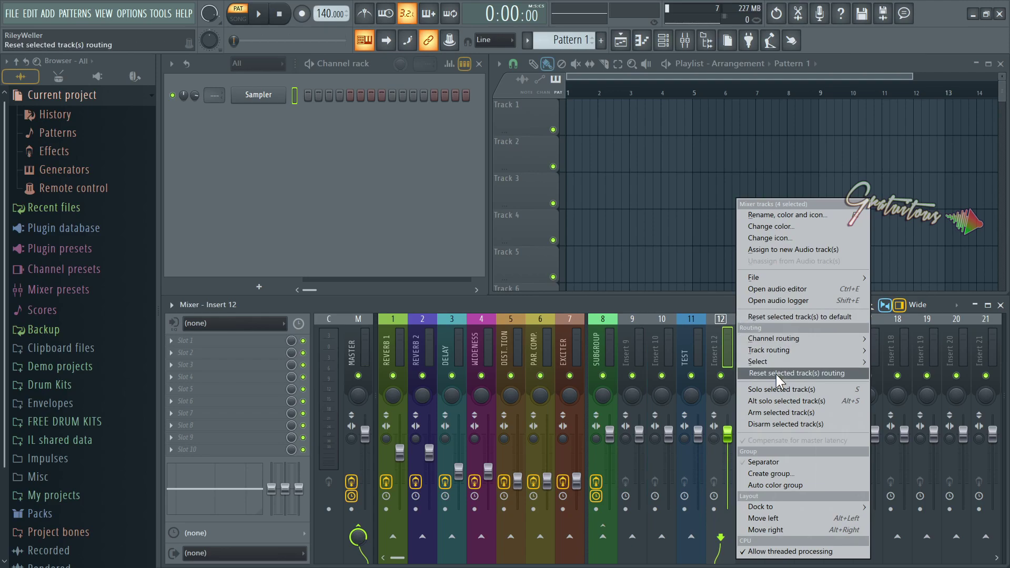
{"action": "mouse_move", "coordinate": [796, 279]}
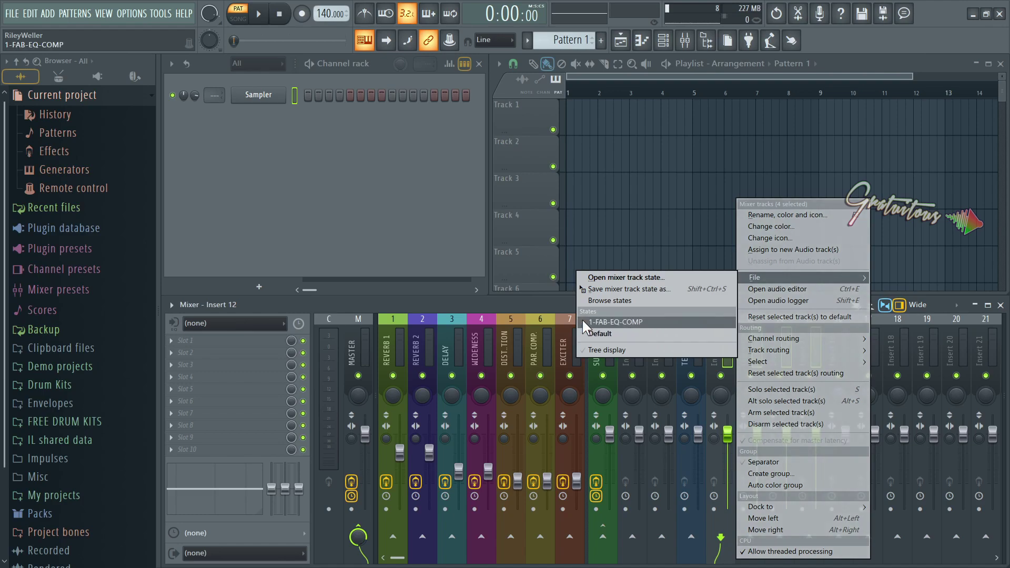
{"action": "left_click", "coordinate": [556, 314]}
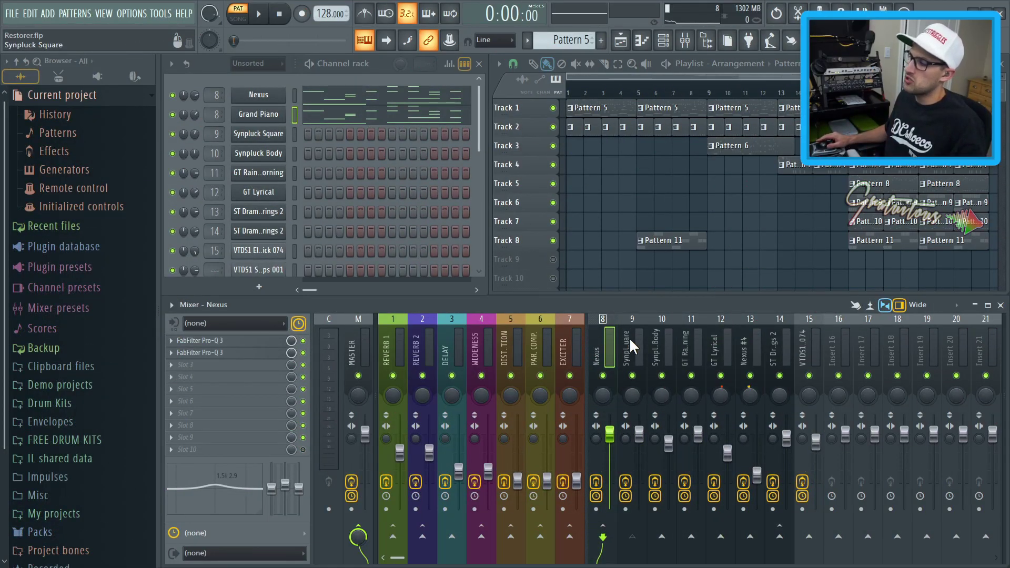
{"action": "left_click", "coordinate": [178, 355]}
{"action": "left_click", "coordinate": [191, 308]}
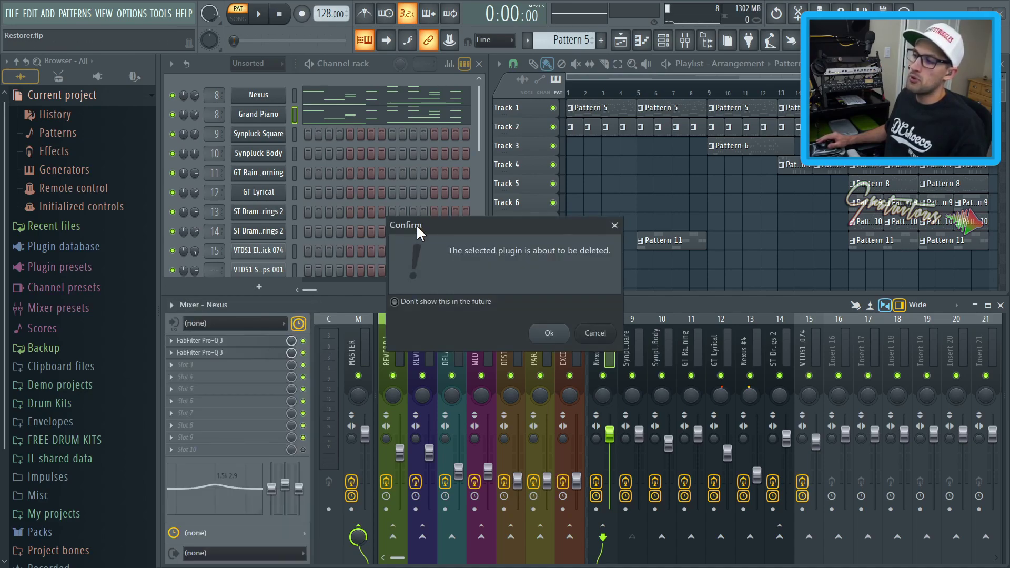
{"action": "left_click_drag", "start_coordinate": [416, 224], "coordinate": [342, 229]}
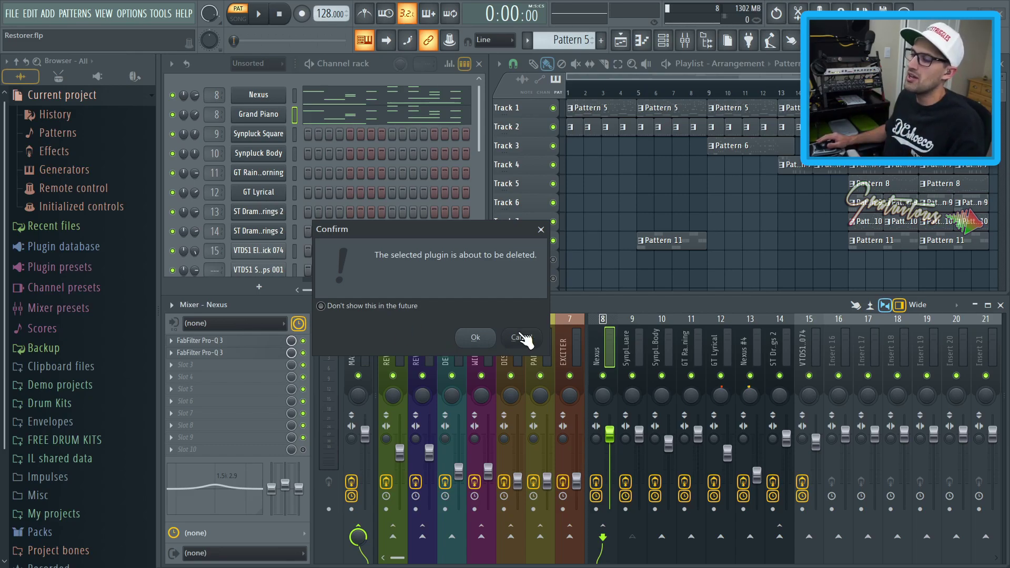
{"action": "left_click", "coordinate": [475, 338]}
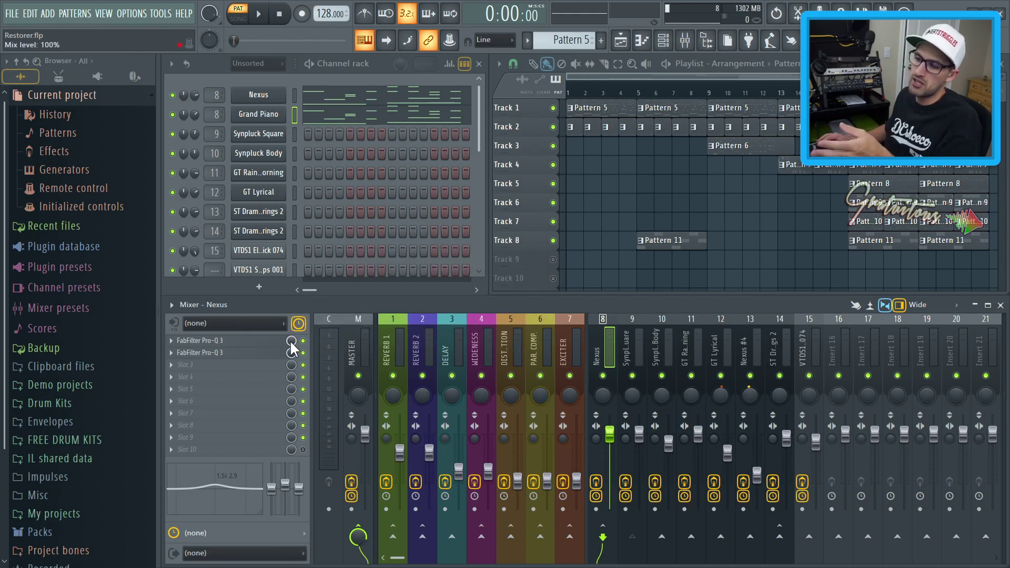
- Load the Default state onto the Nexus insert, clearing both FabFilter Pro-Q 3 effects
{"action": "right_click", "coordinate": [596, 340]}
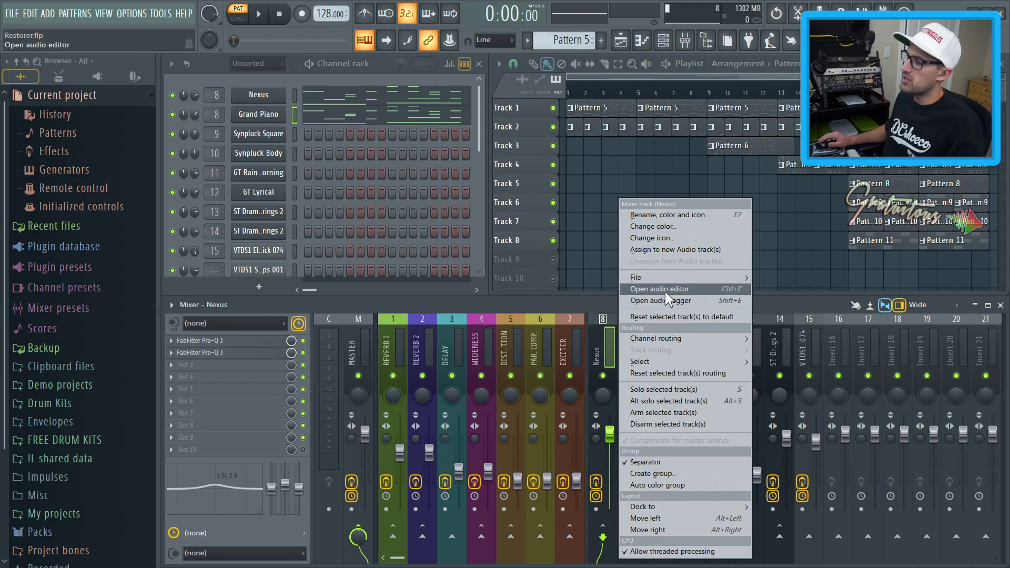
{"action": "mouse_move", "coordinate": [675, 277]}
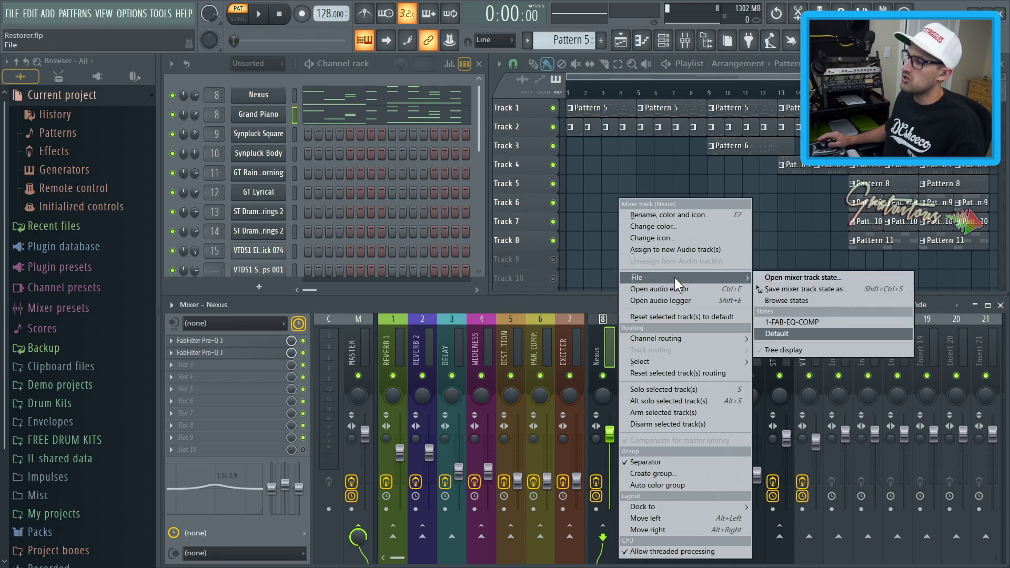
{"action": "left_click", "coordinate": [799, 335]}
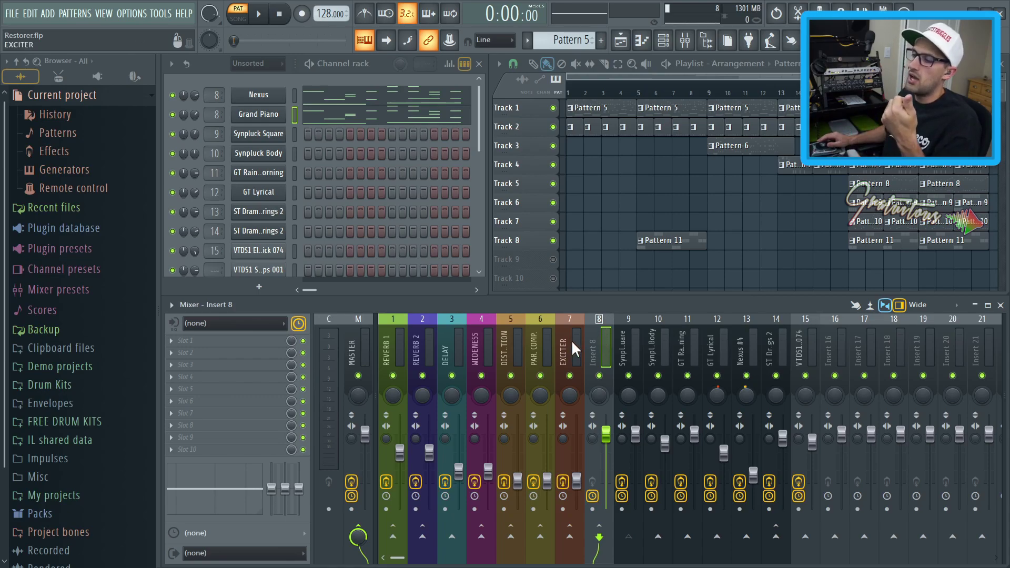
- Send Insert 8 to the REVERB 2, DELAY and WIDENESS buses
{"action": "left_click", "coordinate": [422, 537]}
{"action": "left_click", "coordinate": [452, 537]}
{"action": "left_click", "coordinate": [482, 537]}
- Load the saved 1-FAB-EQ-COMP equaliser and compressor state onto Insert 8
{"action": "right_click", "coordinate": [604, 353]}
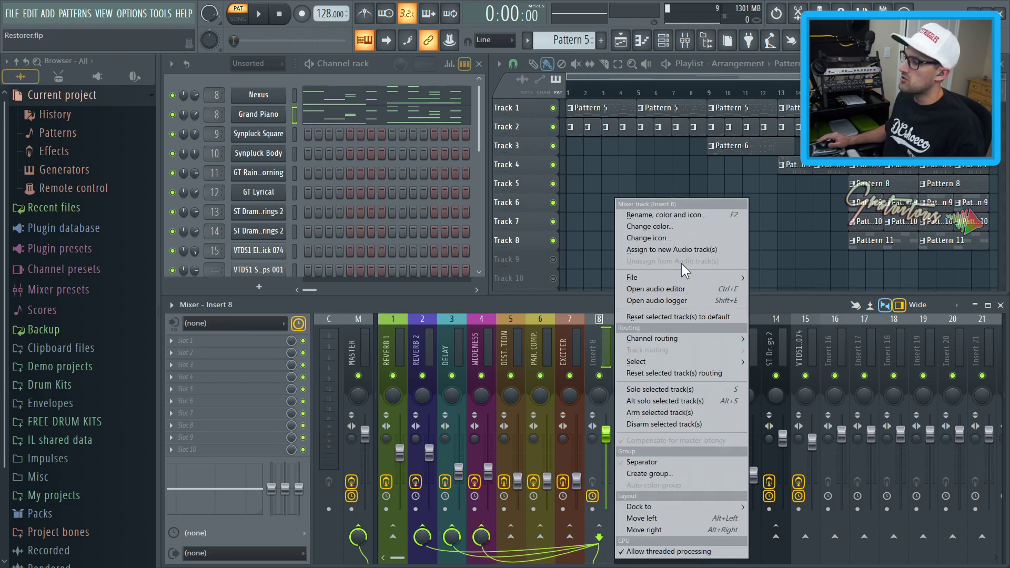
{"action": "mouse_move", "coordinate": [687, 276]}
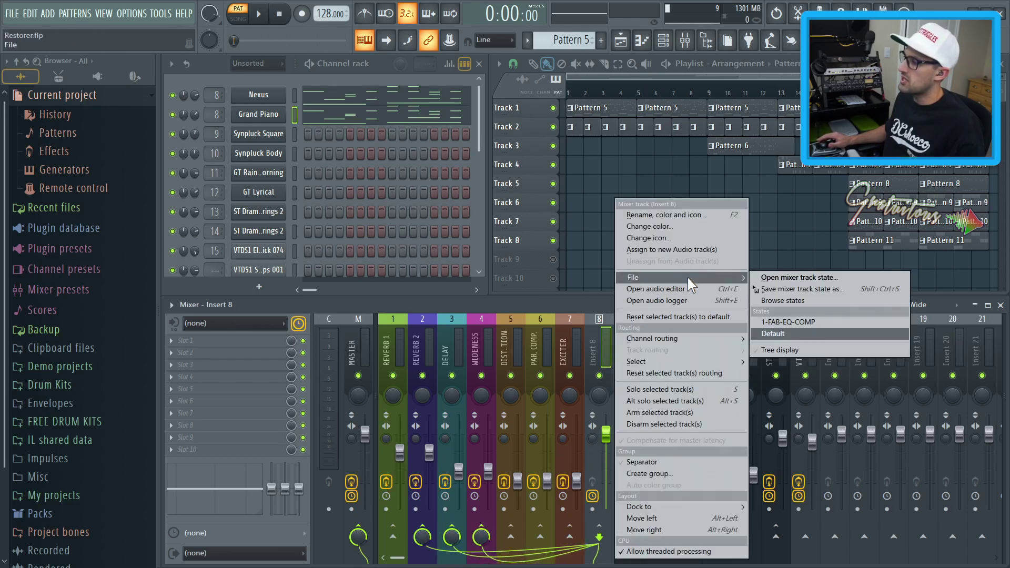
{"action": "left_click", "coordinate": [790, 324]}
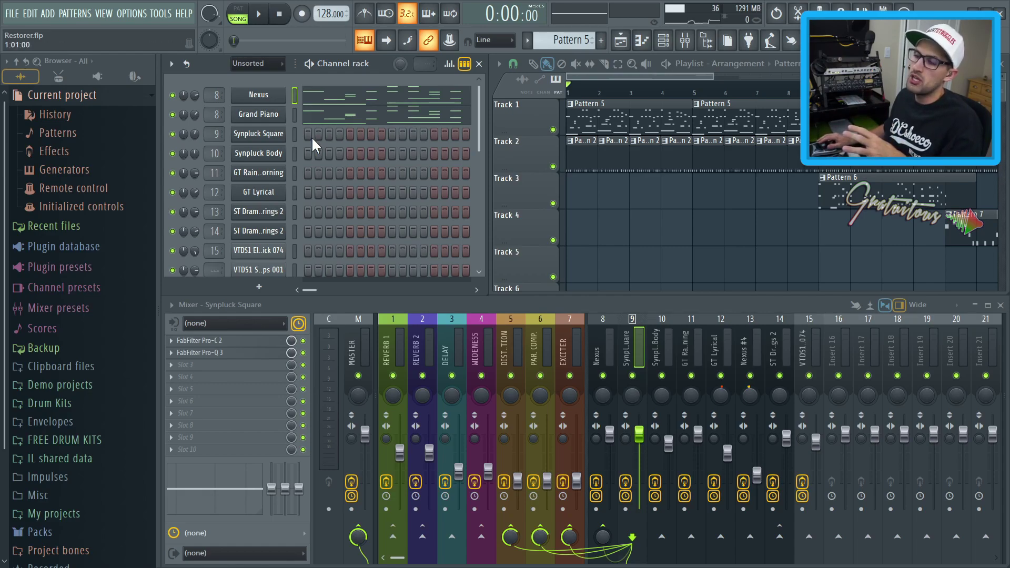
- Set the Nexus channel's mixer track to insert 8 in the Channel rack
{"action": "left_click", "coordinate": [294, 136]}
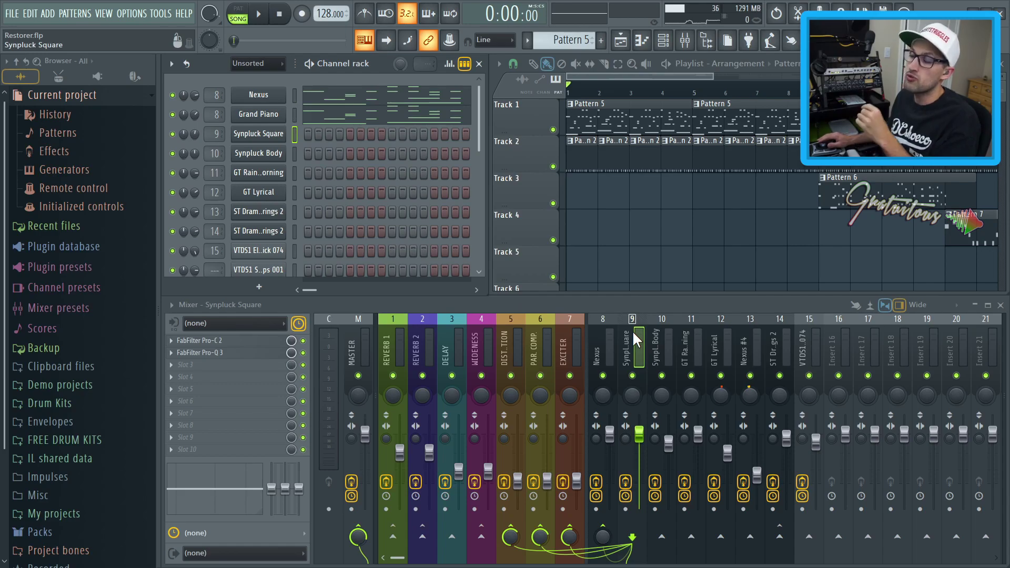
{"action": "left_click", "coordinate": [296, 95]}
{"action": "left_click_drag", "start_coordinate": [216, 99], "coordinate": [216, 93]}
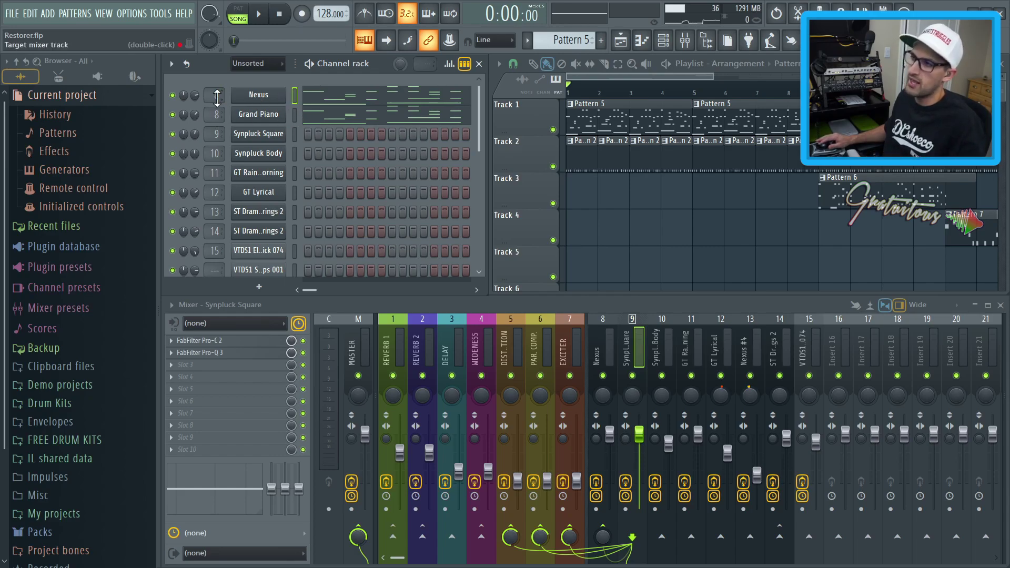
{"action": "left_click", "coordinate": [595, 330]}
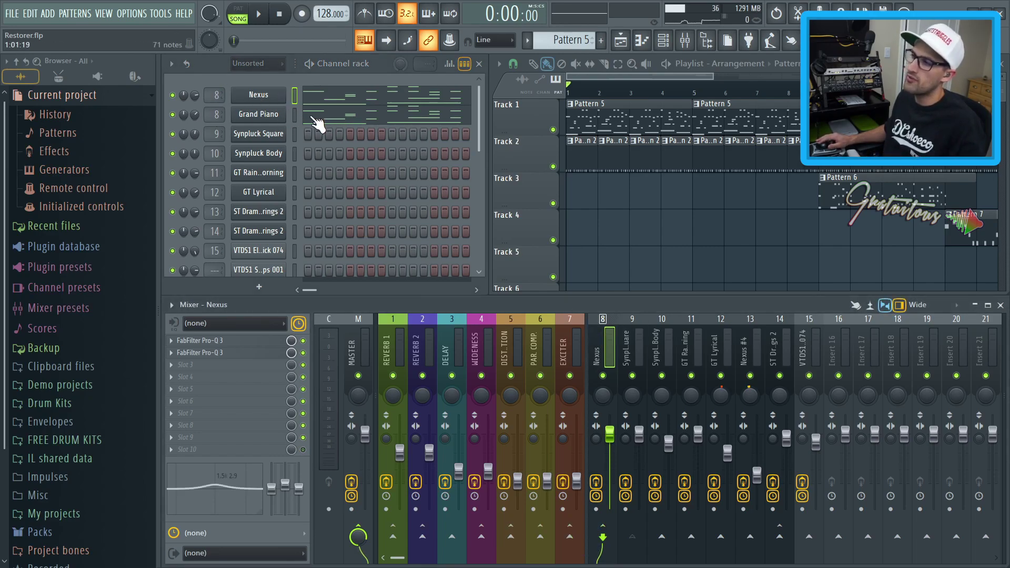
- Audition the Grand Piano and Nexus channels and start pattern playback
{"action": "left_click", "coordinate": [293, 114]}
{"action": "left_click", "coordinate": [295, 95]}
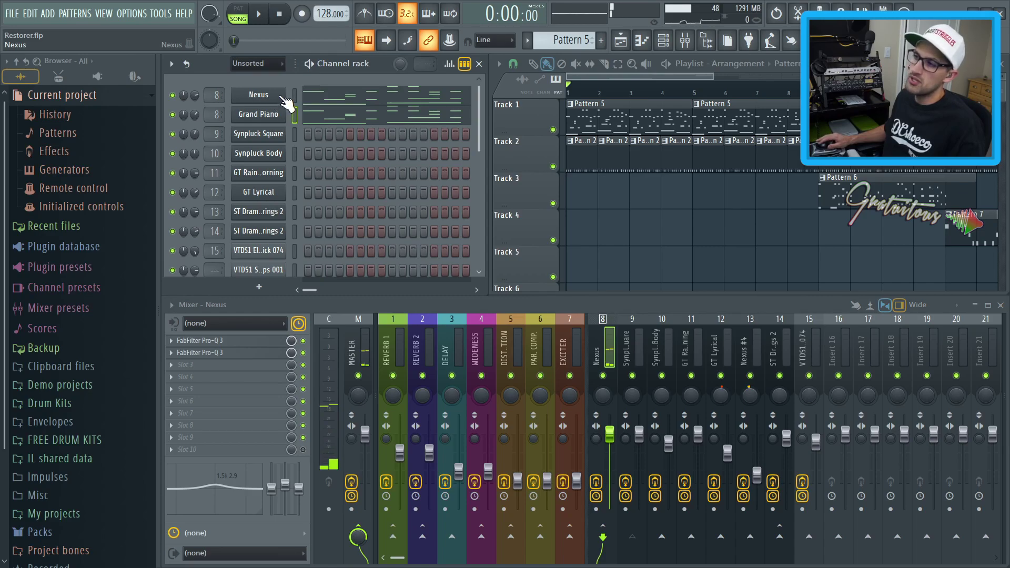
{"action": "left_click", "coordinate": [295, 111]}
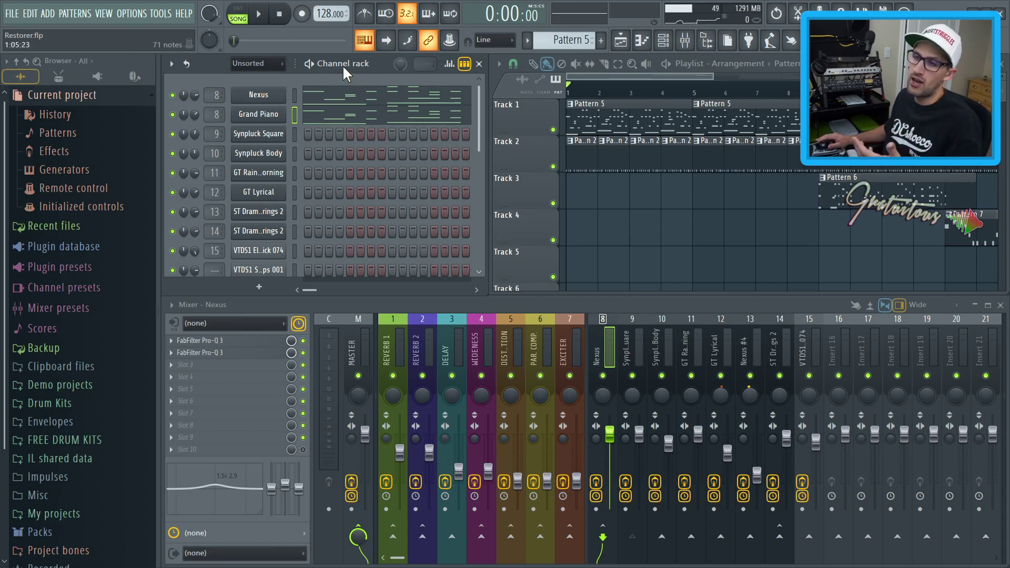
{"action": "left_click", "coordinate": [311, 63]}
- Solo Nexus, then Grand Piano during playback, stop, and clear the solo
{"action": "key", "text": "space"}
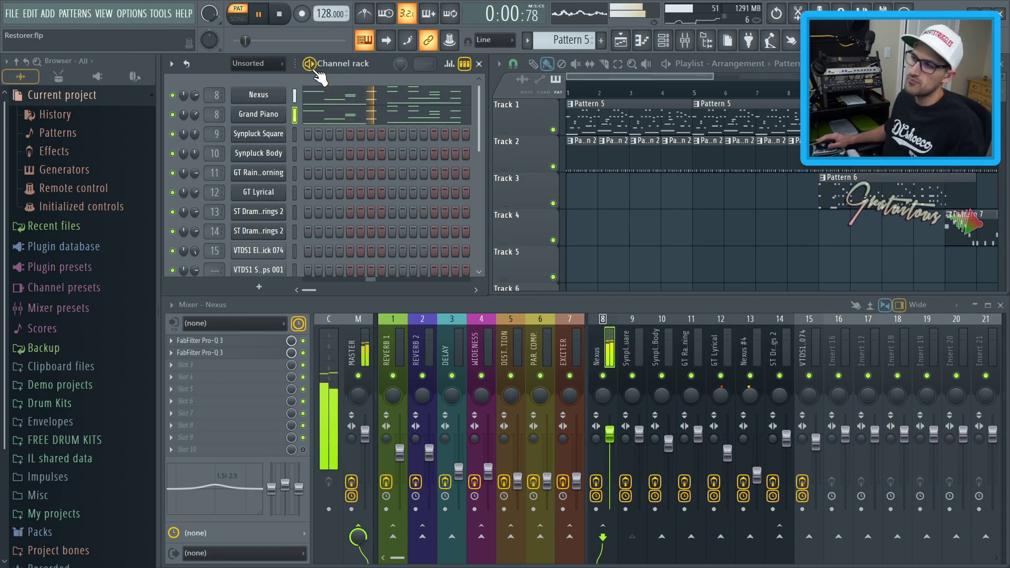
{"action": "right_click", "coordinate": [172, 95]}
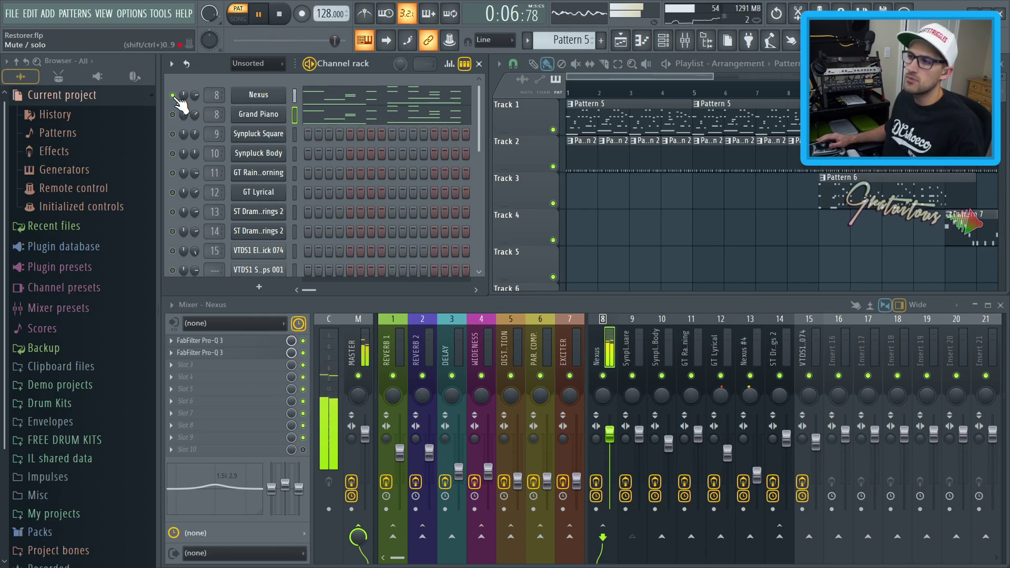
{"action": "right_click", "coordinate": [172, 114]}
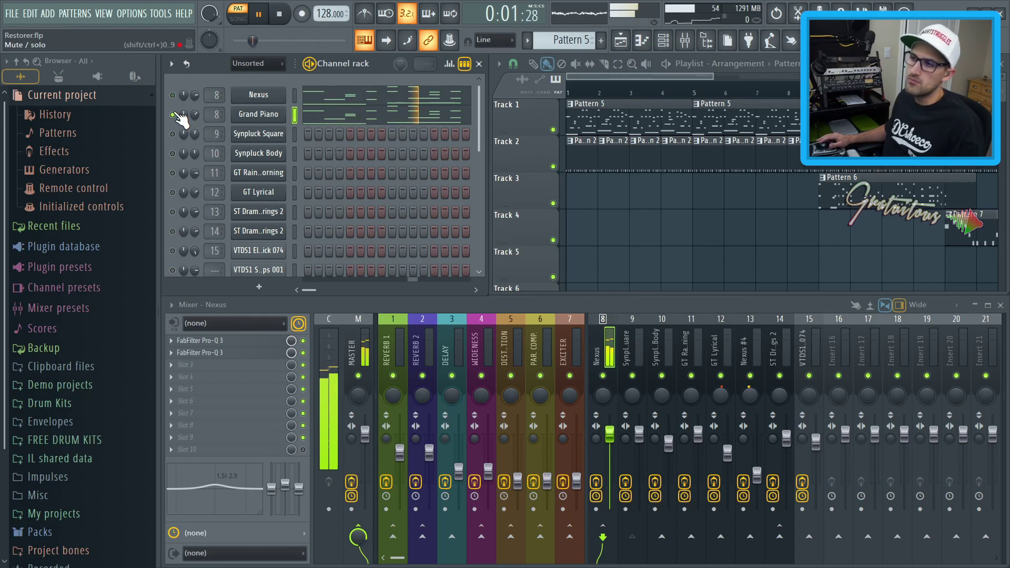
{"action": "key", "text": "space"}
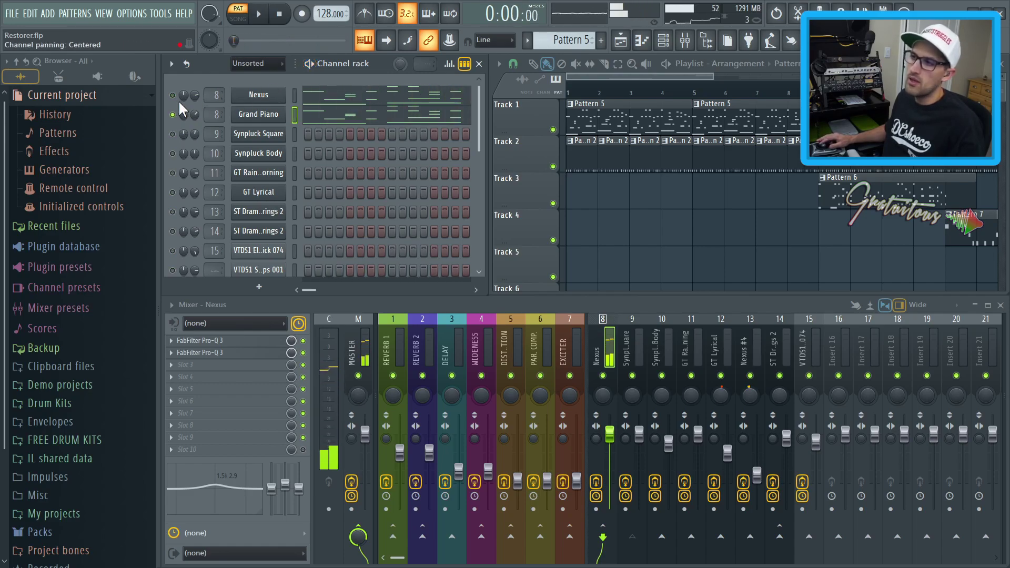
{"action": "right_click", "coordinate": [174, 96]}
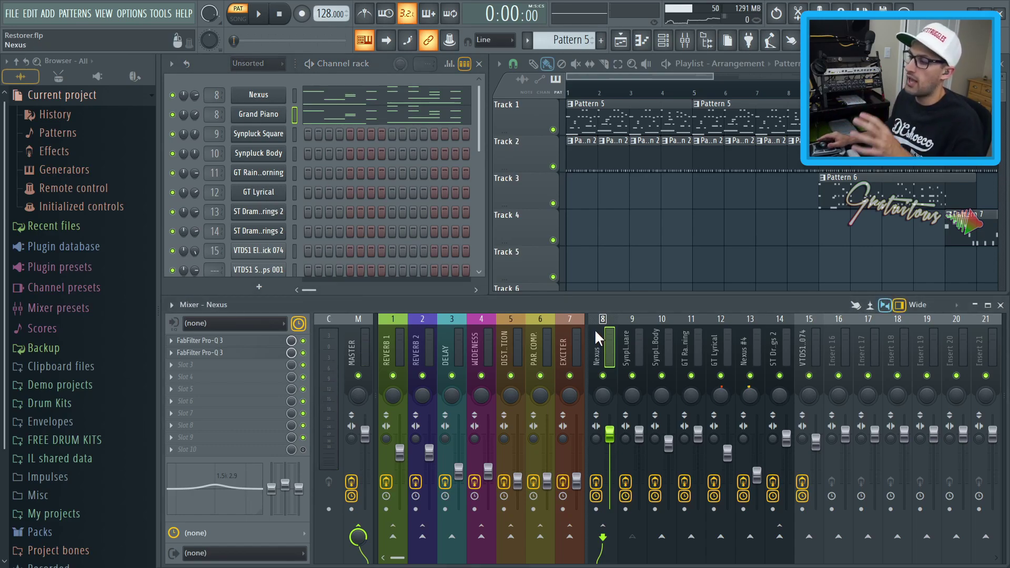
- Move empty insert 16 to slot 9 with Alt+Left and route the selected channel to it
{"action": "left_click", "coordinate": [841, 352]}
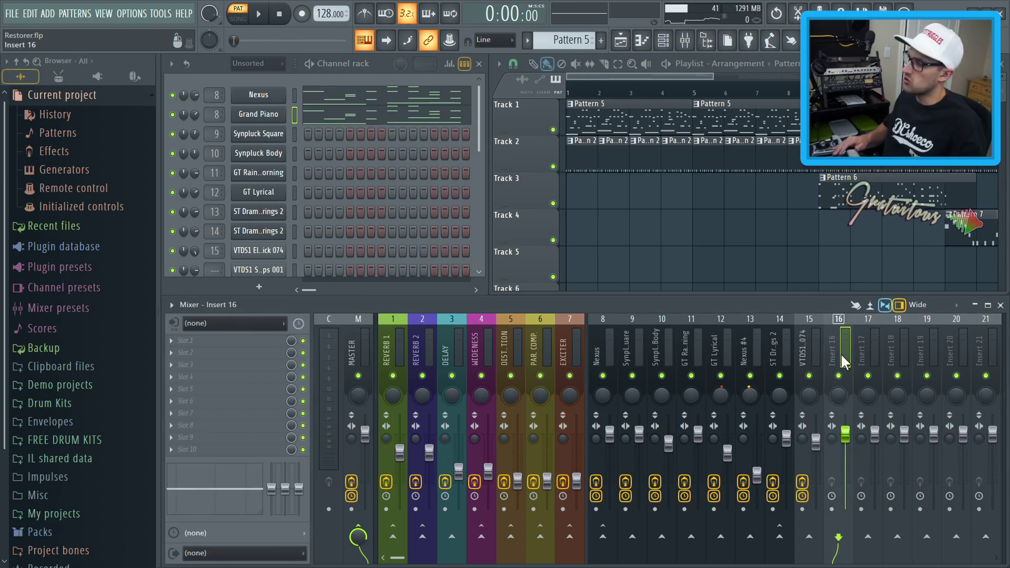
{"action": "key", "text": "alt+Left"}
{"action": "key", "text": "alt+Left"}
{"action": "key", "text": "alt+Left"}
{"action": "key", "text": "alt+Left"}
{"action": "key", "text": "alt+Left"}
{"action": "key", "text": "alt+Left"}
{"action": "key", "text": "alt+Left"}
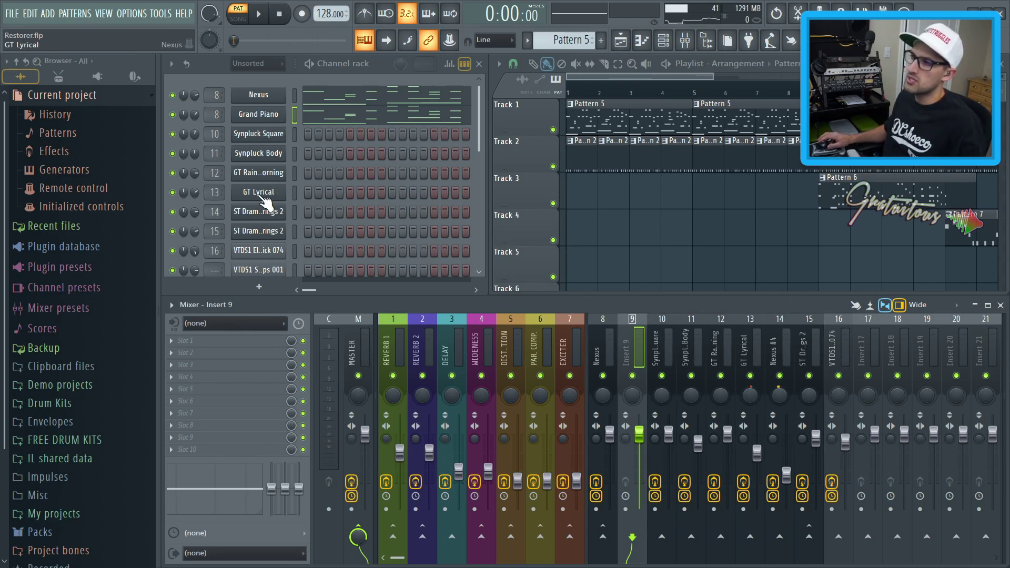
{"action": "scroll", "coordinate": [215, 114], "scroll_direction": "up", "scroll_amount": 2}
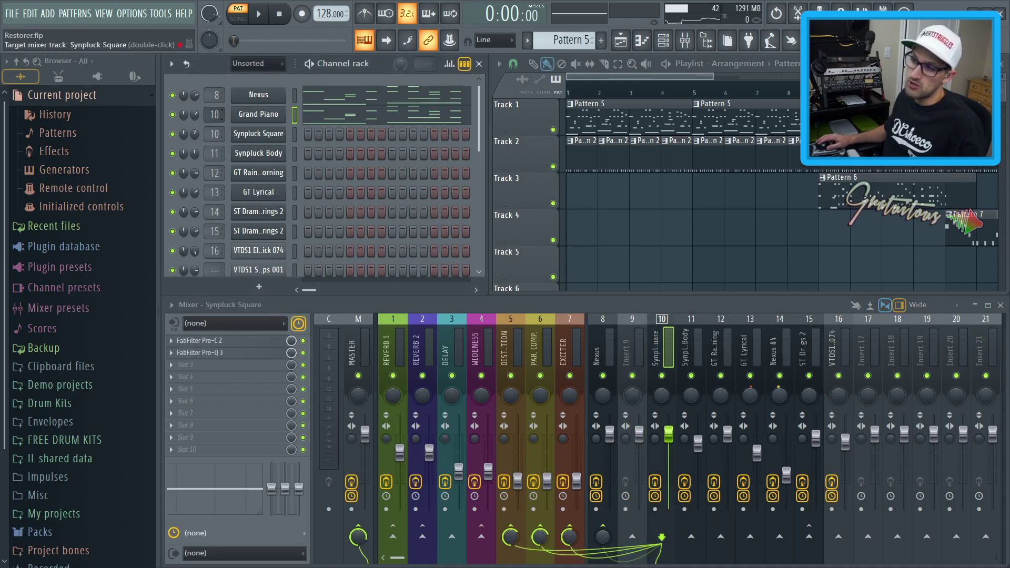
{"action": "scroll", "coordinate": [215, 114], "scroll_direction": "down", "scroll_amount": 2}
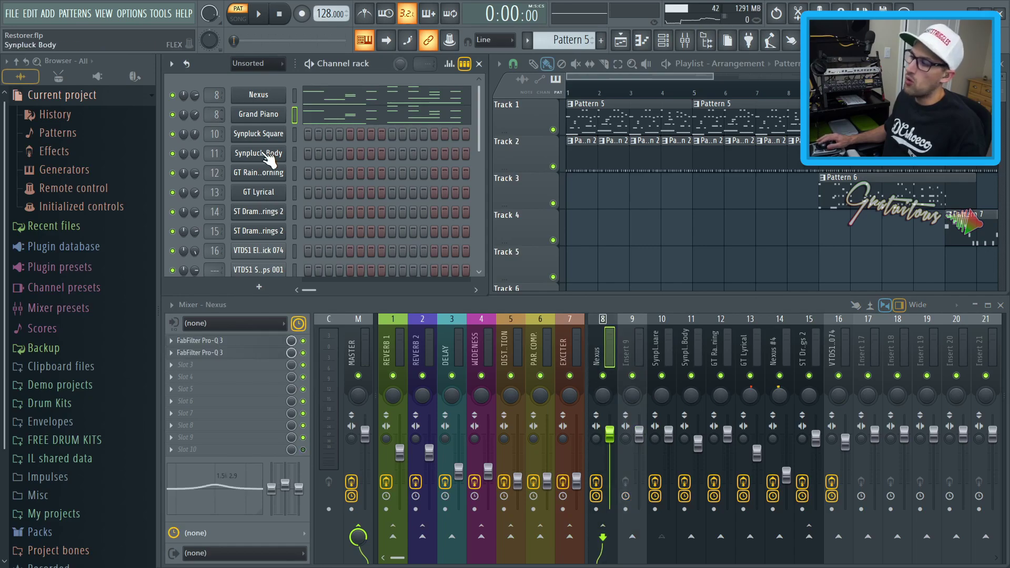
{"action": "right_click", "coordinate": [621, 340]}
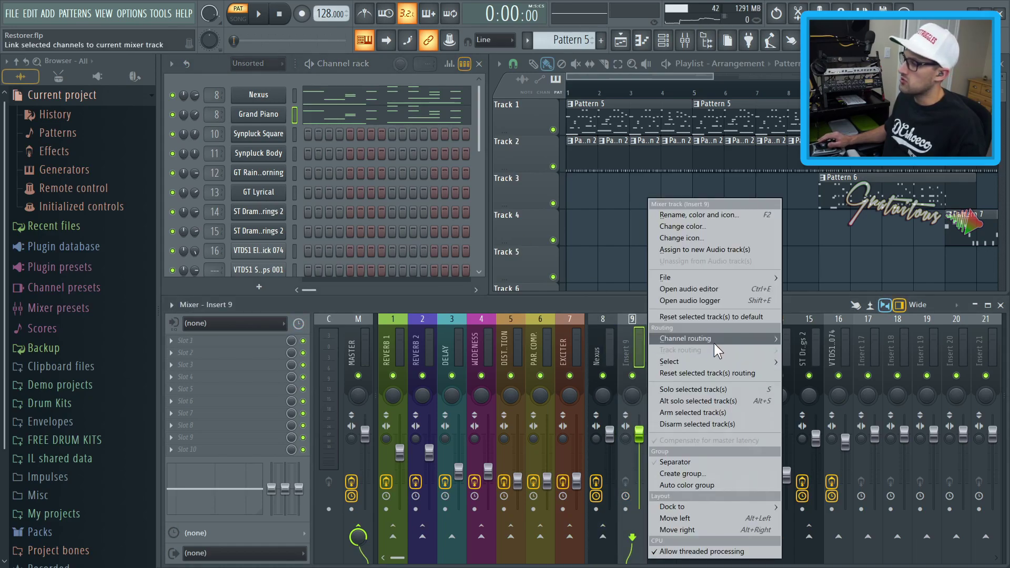
{"action": "mouse_move", "coordinate": [725, 336]}
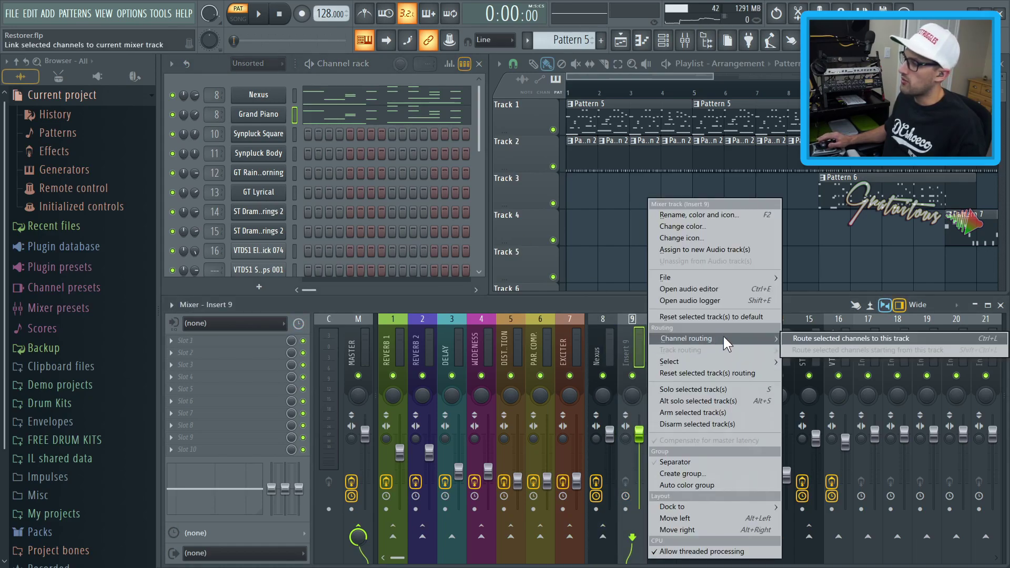
{"action": "left_click", "coordinate": [959, 339]}
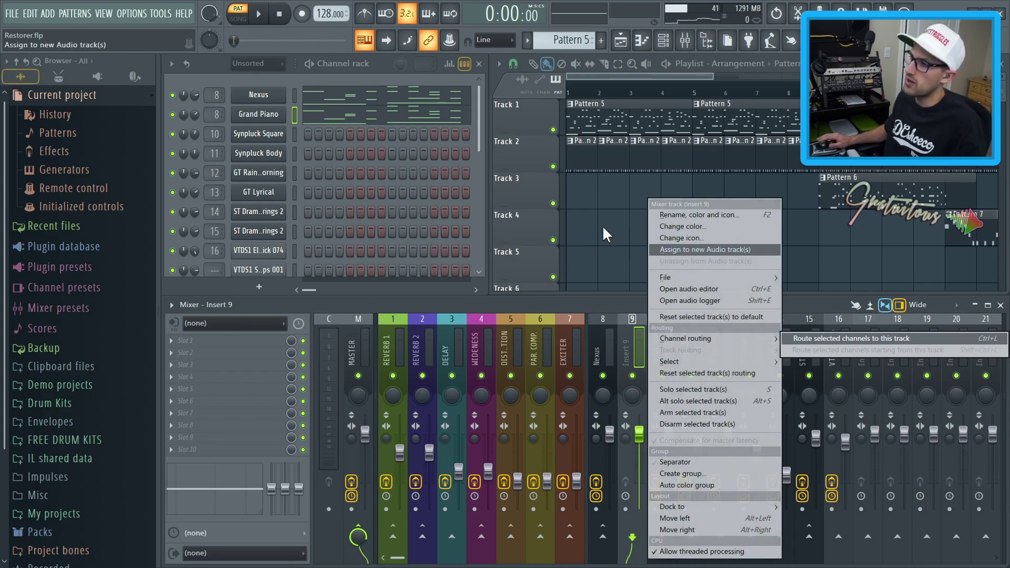
- Route Grand Piano to insert 9 and name the insert after it with Ctrl+L
{"action": "key", "text": "F2"}
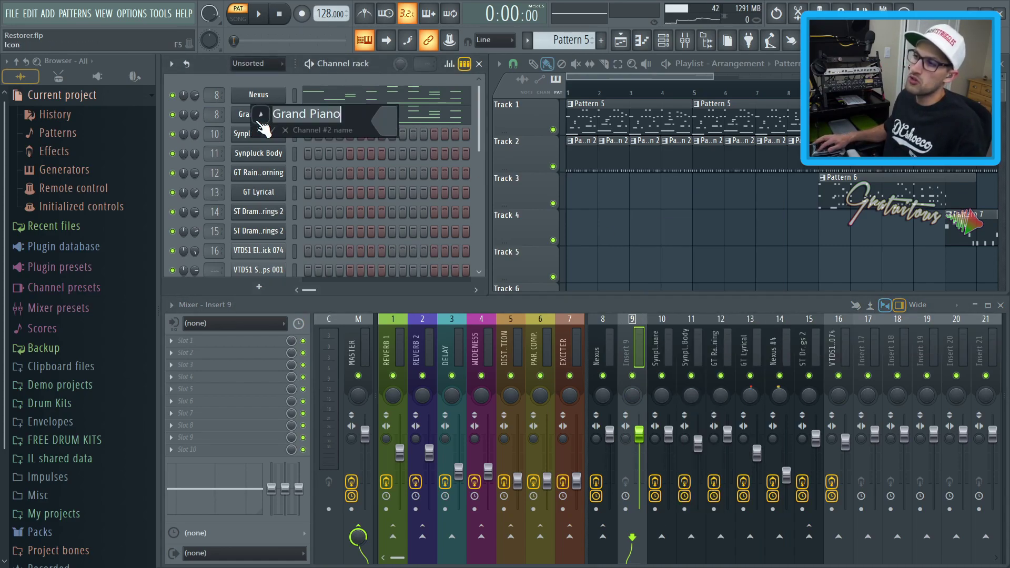
{"action": "key", "text": "Return"}
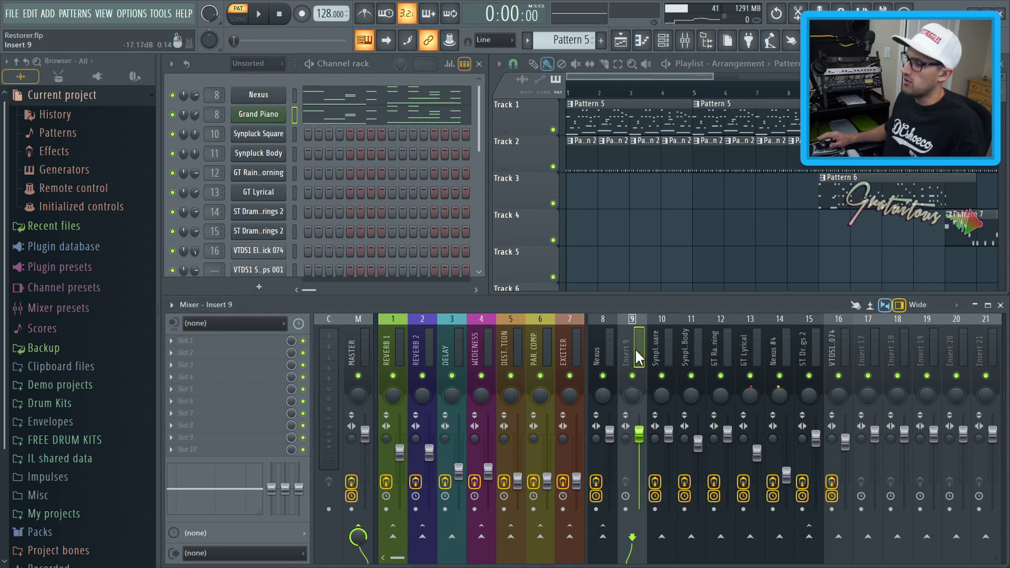
{"action": "key", "text": "ctrl+l"}
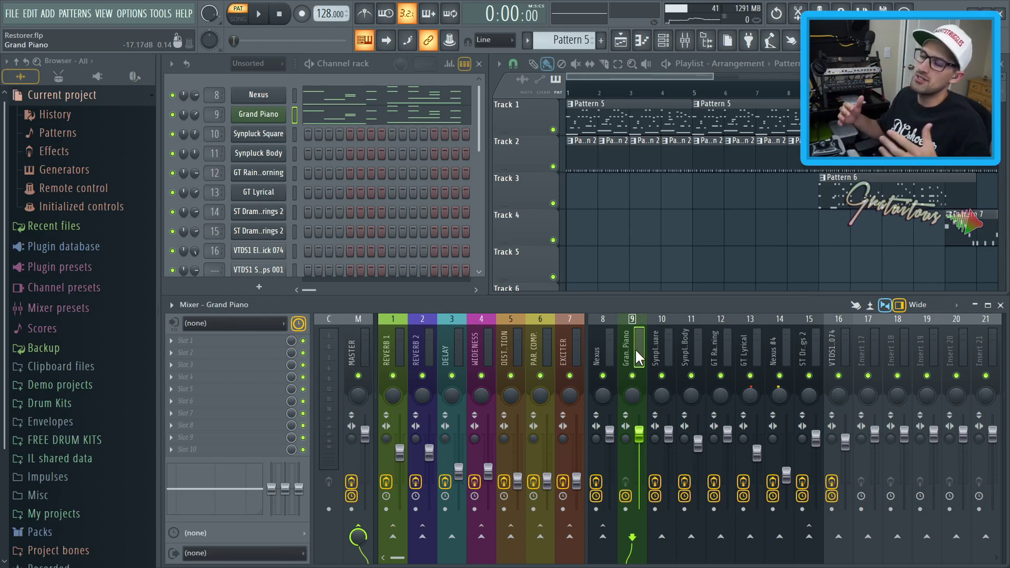
{"action": "right_click", "coordinate": [594, 340]}
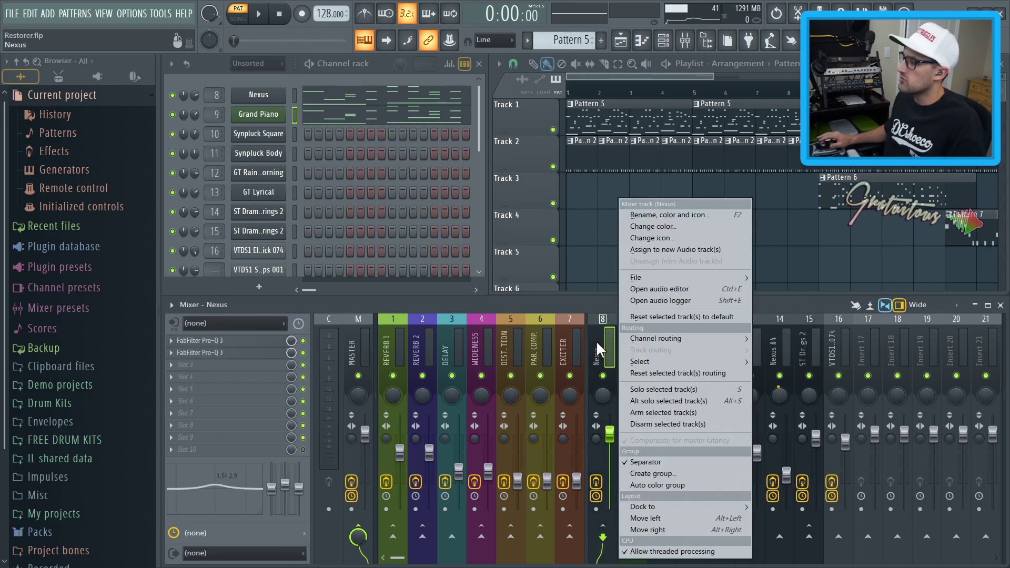
- Move the separator so it sits just before the empty Insert 8
{"action": "left_click", "coordinate": [665, 462]}
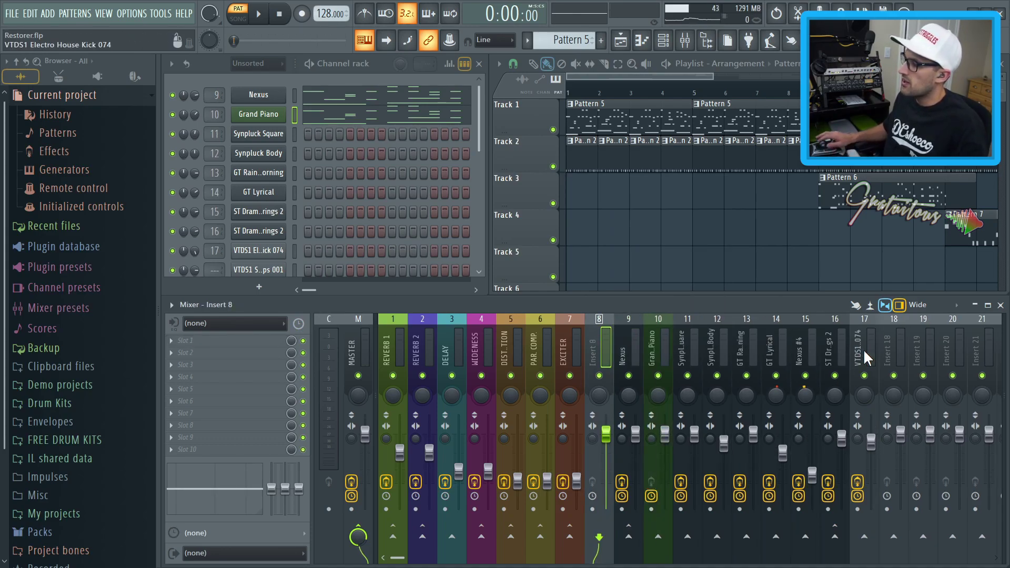
{"action": "right_click", "coordinate": [598, 336]}
{"action": "left_click", "coordinate": [645, 462]}
- Select the Grand Piano track and leave the mixer's audio output set to none
{"action": "left_click", "coordinate": [659, 337]}
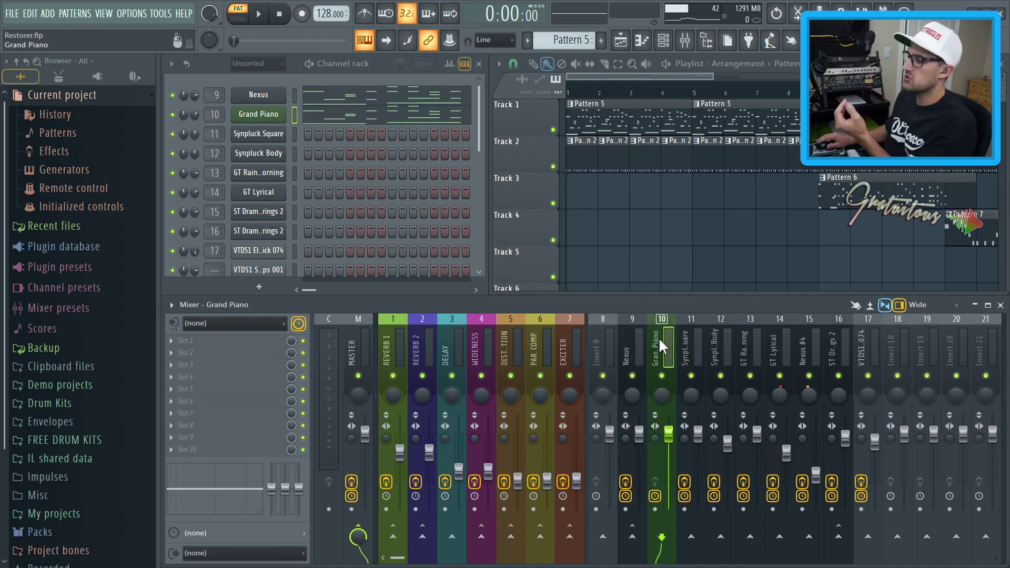
{"action": "left_click", "coordinate": [655, 497]}
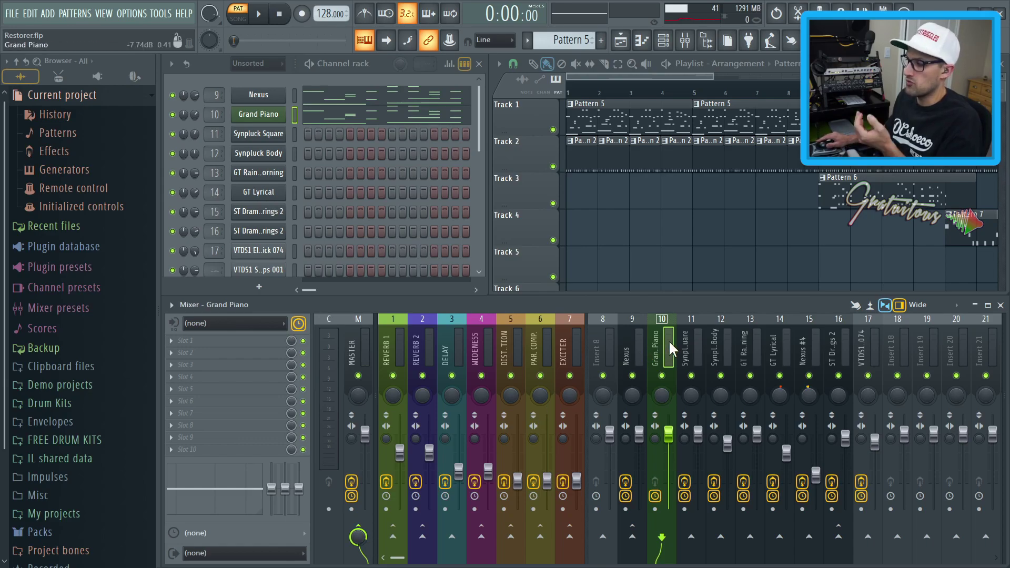
{"action": "left_click", "coordinate": [208, 553]}
{"action": "left_click", "coordinate": [209, 554]}
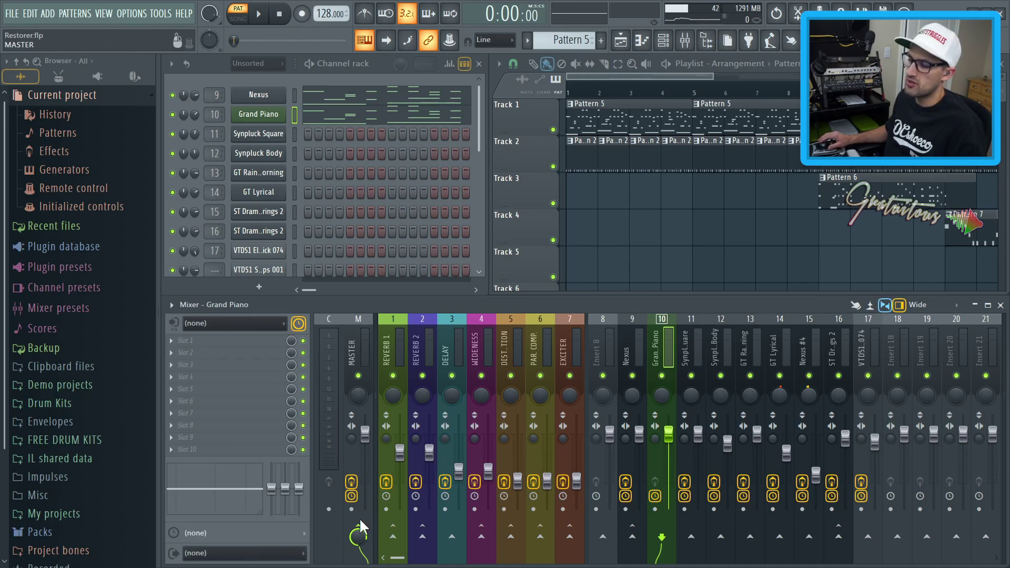
- Solo the Grand Piano channel and preview it with a quick play and stop
{"action": "right_click", "coordinate": [173, 116]}
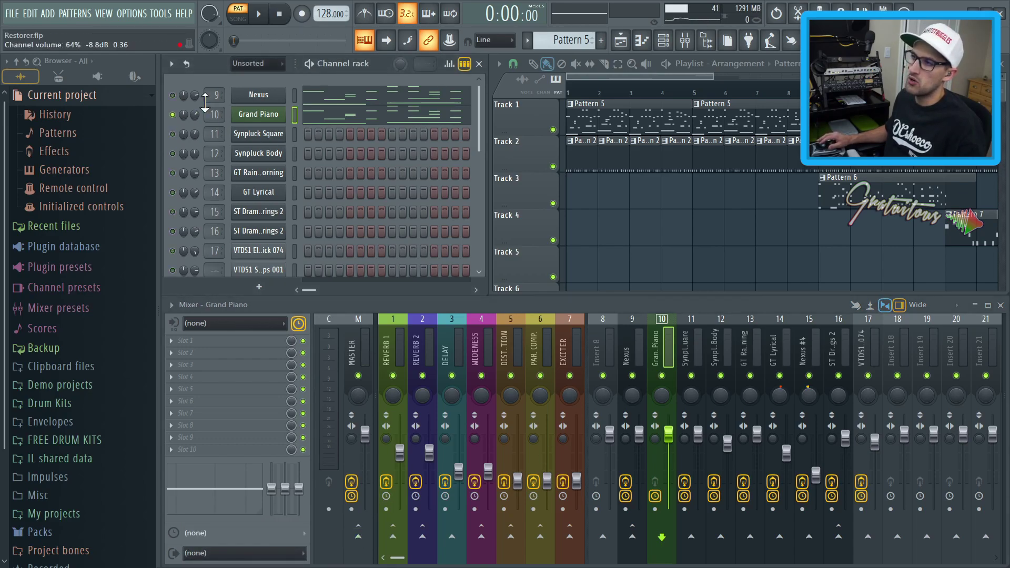
{"action": "key", "text": "space"}
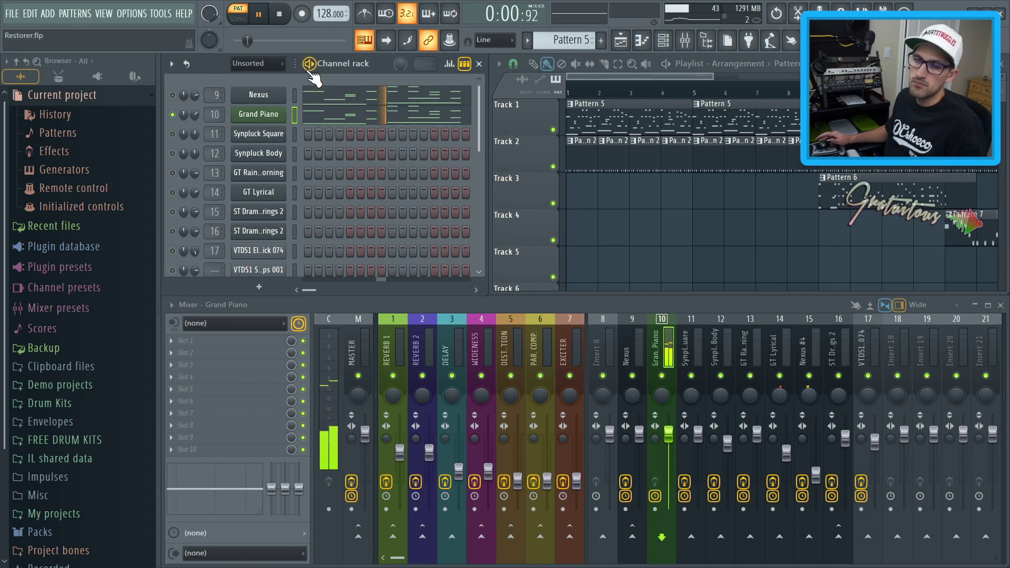
{"action": "key", "text": "space"}
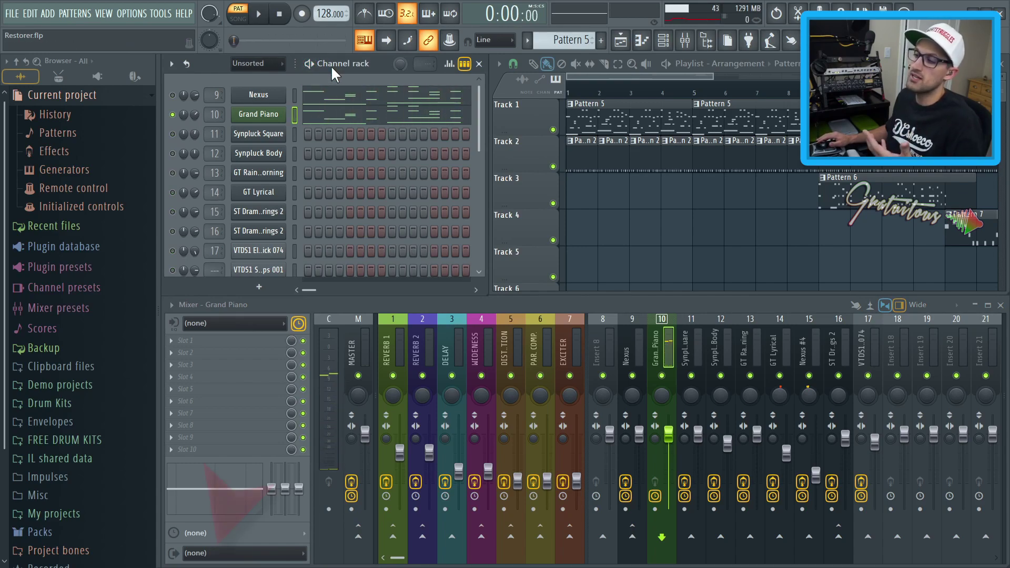
- Route the Grand Piano track to the Master and play the pattern to hear it
{"action": "left_click", "coordinate": [358, 332]}
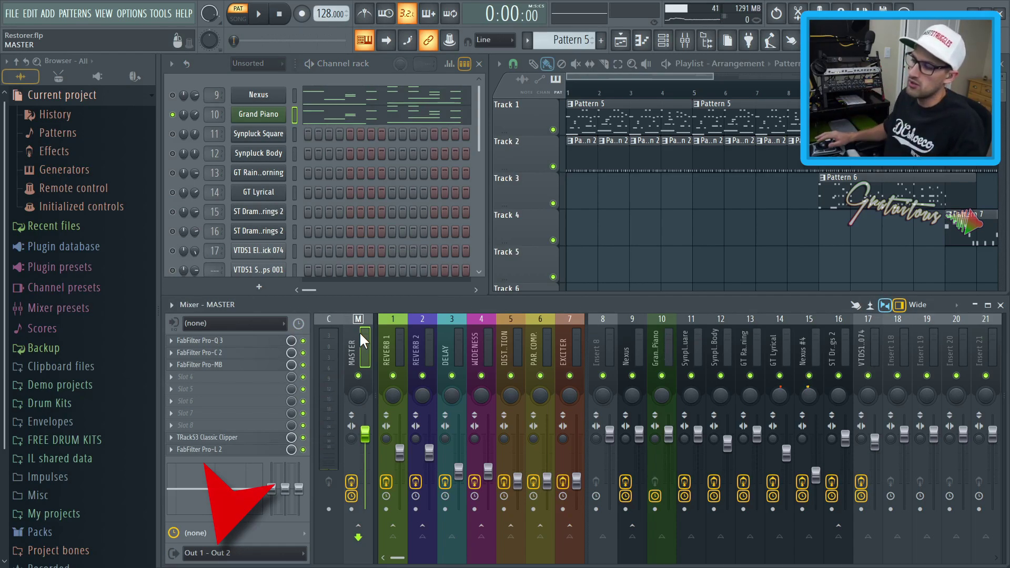
{"action": "left_click", "coordinate": [657, 348]}
{"action": "left_click", "coordinate": [358, 536]}
{"action": "left_click", "coordinate": [311, 64]}
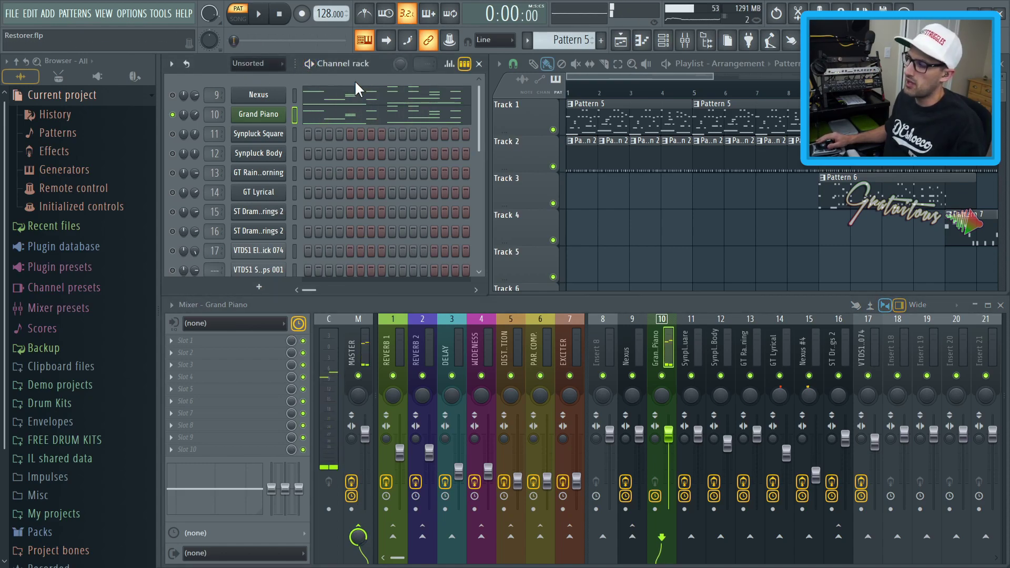
{"action": "left_click", "coordinate": [624, 345]}
{"action": "left_click", "coordinate": [612, 346]}
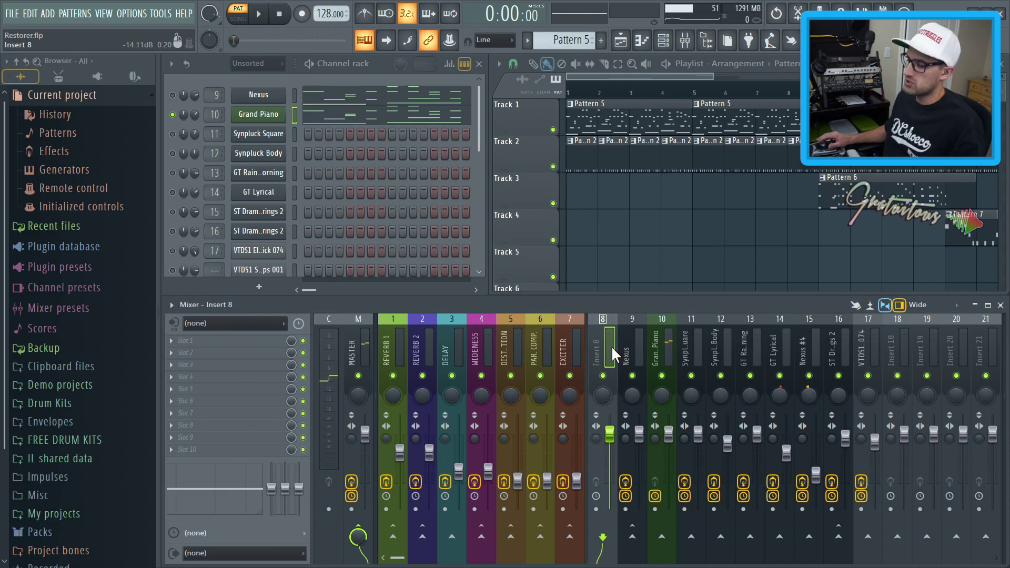
- Name Insert 8 SUBGROUP and route the Nexus and Grand Piano tracks only into it
{"action": "key", "text": "F2"}
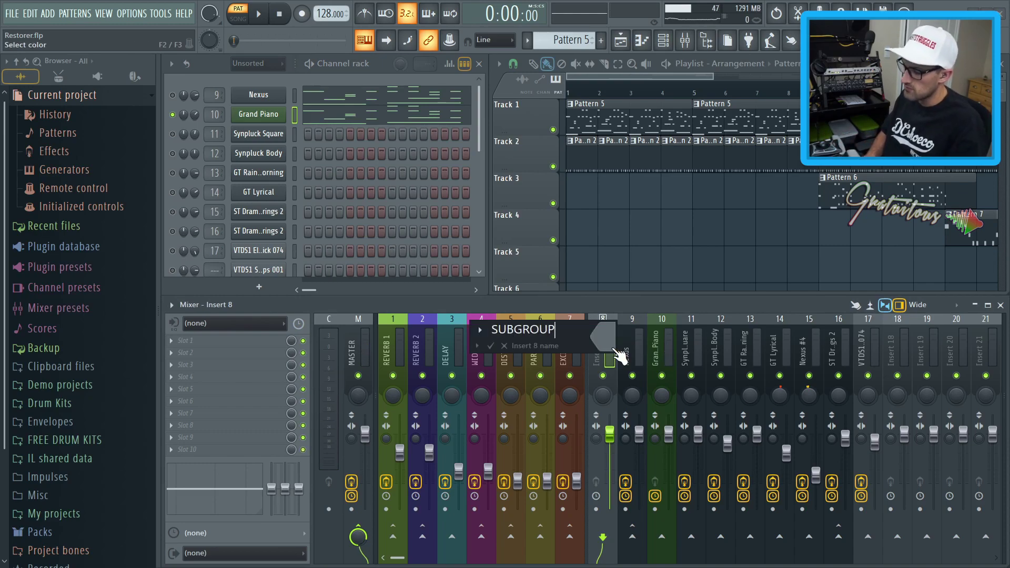
{"action": "left_click", "coordinate": [639, 347]}
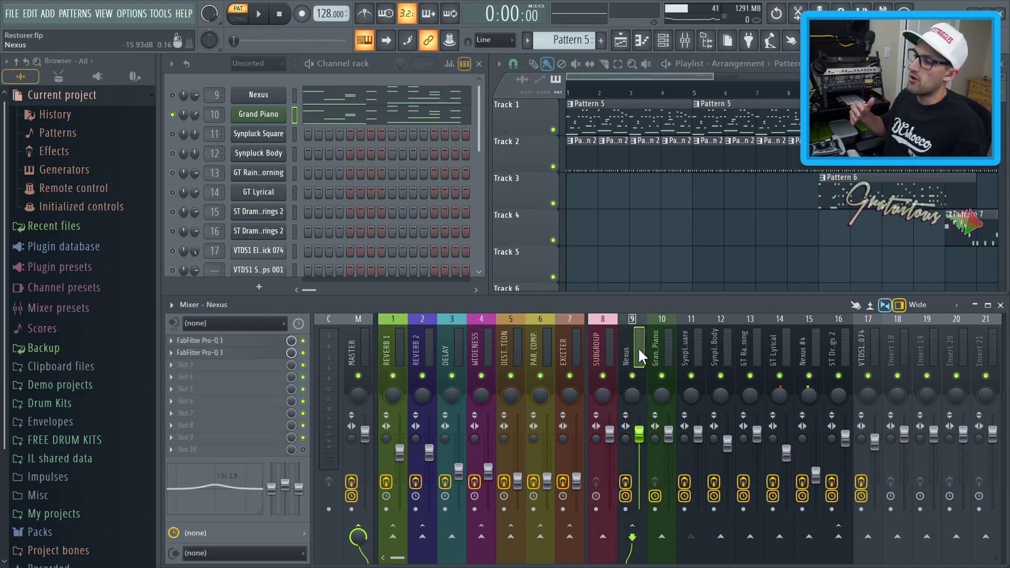
{"action": "left_click", "coordinate": [668, 346], "text": "ctrl"}
{"action": "right_click", "coordinate": [603, 539]}
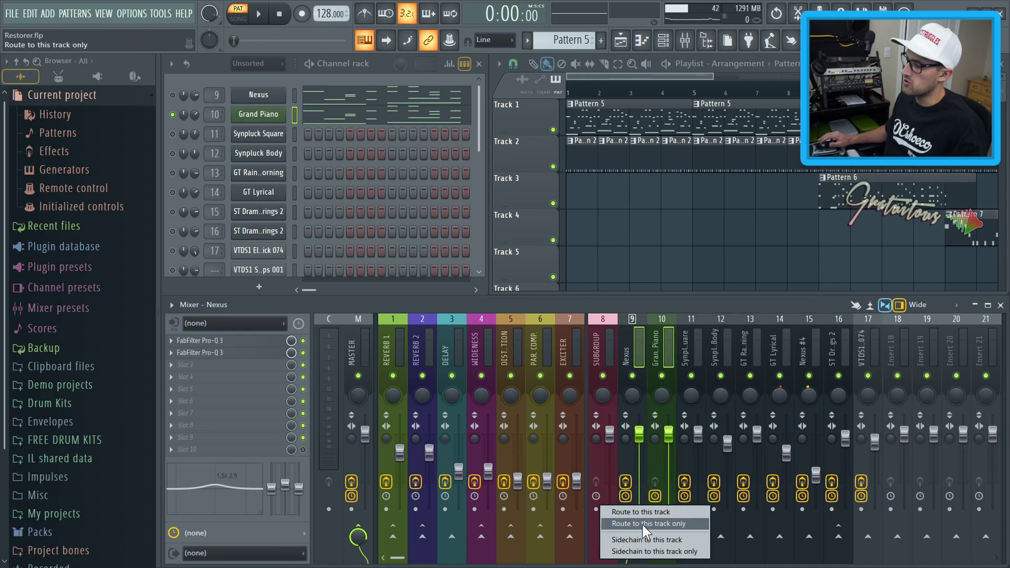
{"action": "left_click", "coordinate": [642, 529]}
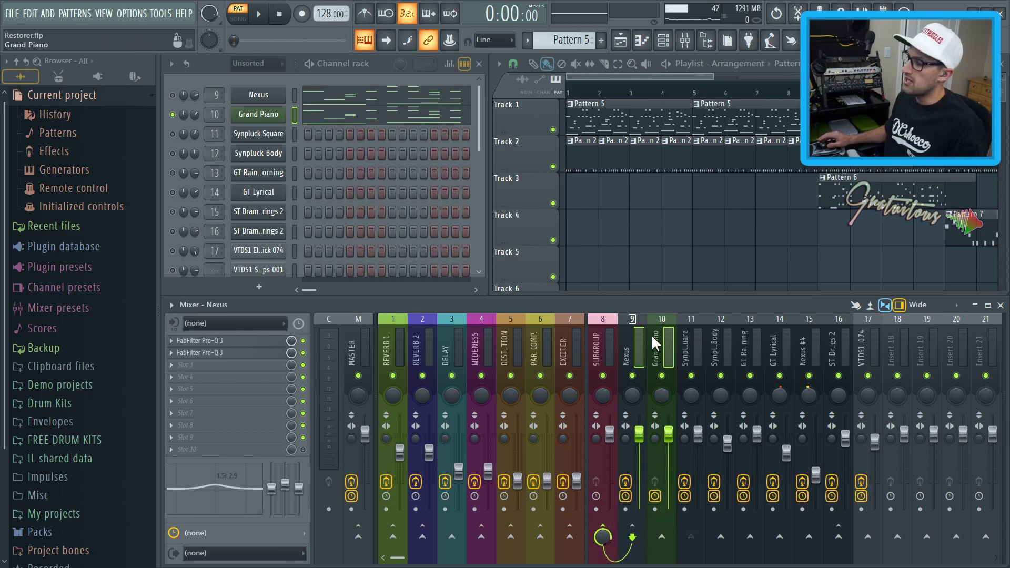
{"action": "left_click", "coordinate": [655, 345]}
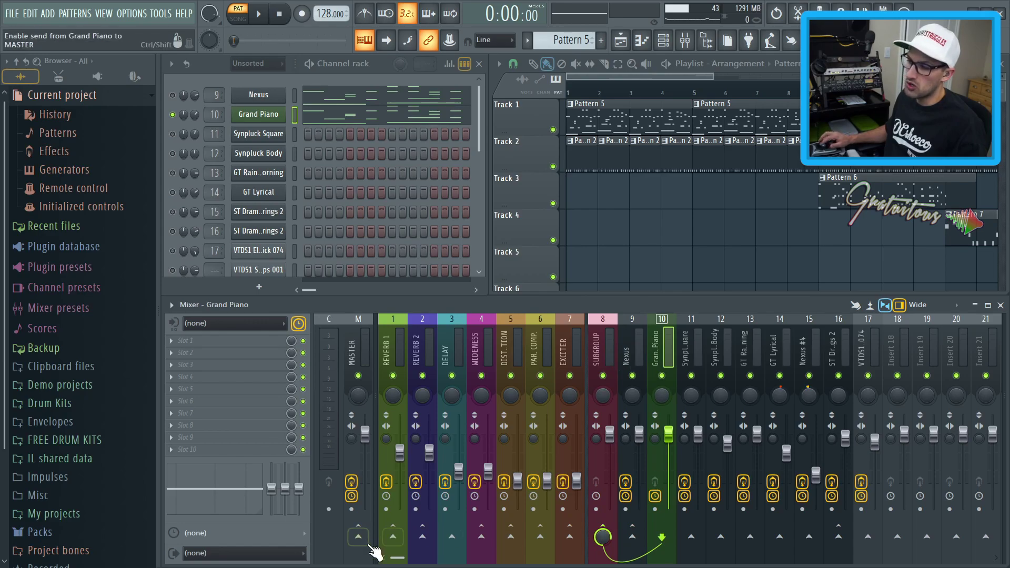
{"action": "left_click", "coordinate": [631, 342]}
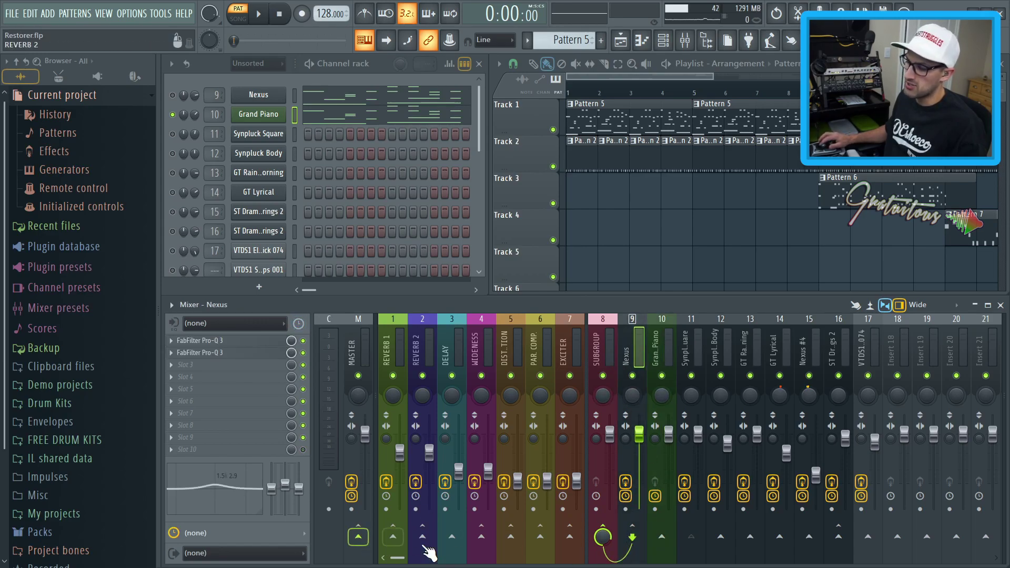
{"action": "left_click", "coordinate": [599, 342]}
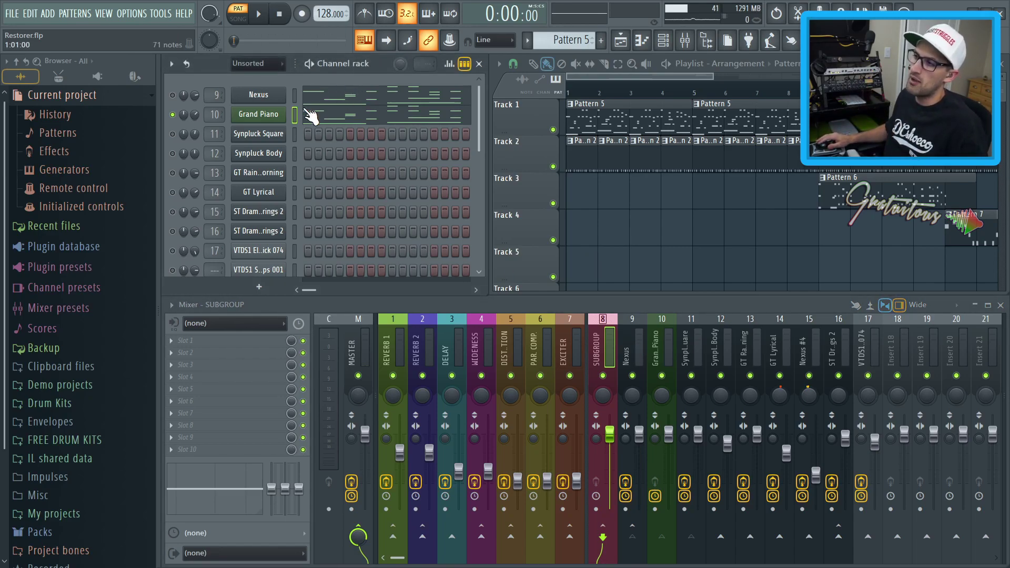
- Clone Pattern 5, rename Pattern 5 to HARP and cut its Grand Piano notes
{"action": "left_click", "coordinate": [527, 41]}
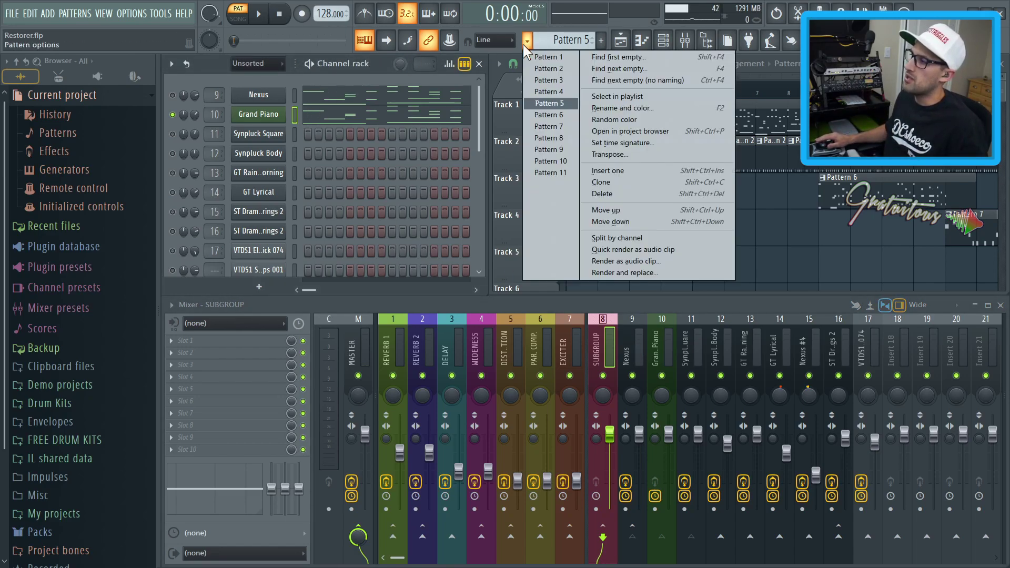
{"action": "left_click", "coordinate": [620, 180]}
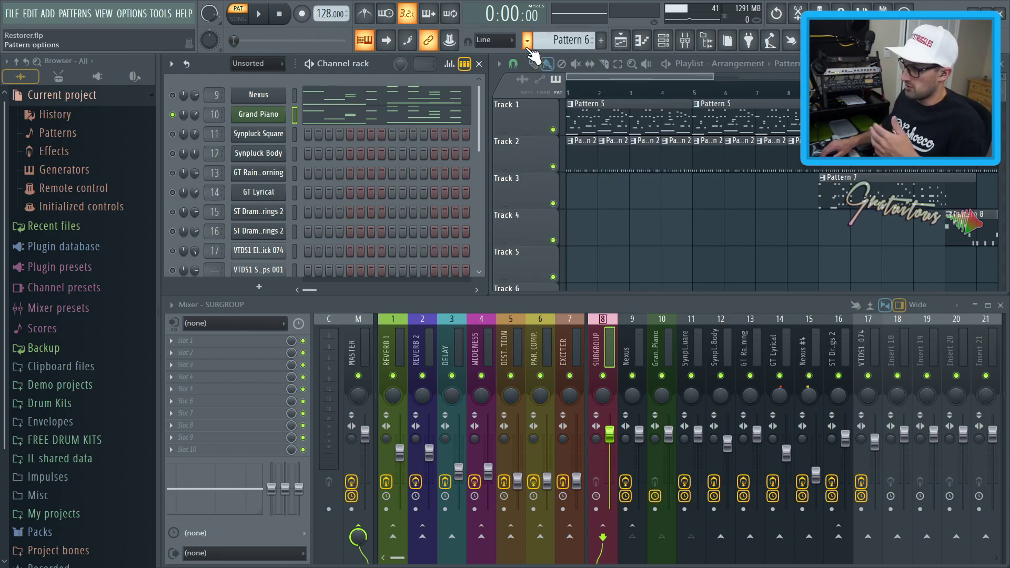
{"action": "scroll", "coordinate": [530, 48], "scroll_direction": "up", "scroll_amount": 1}
{"action": "key", "text": "F2"}
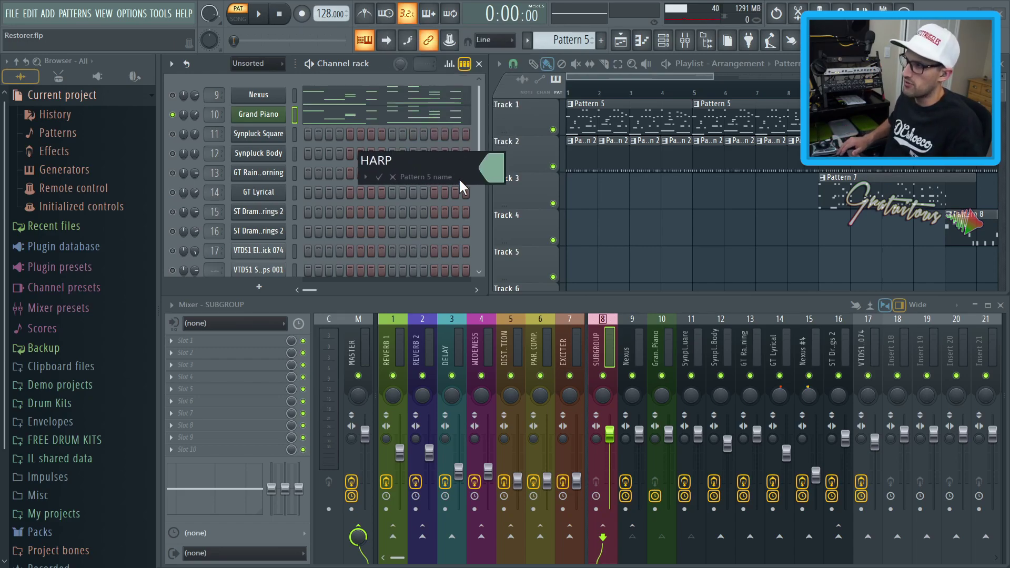
{"action": "key", "text": "Return"}
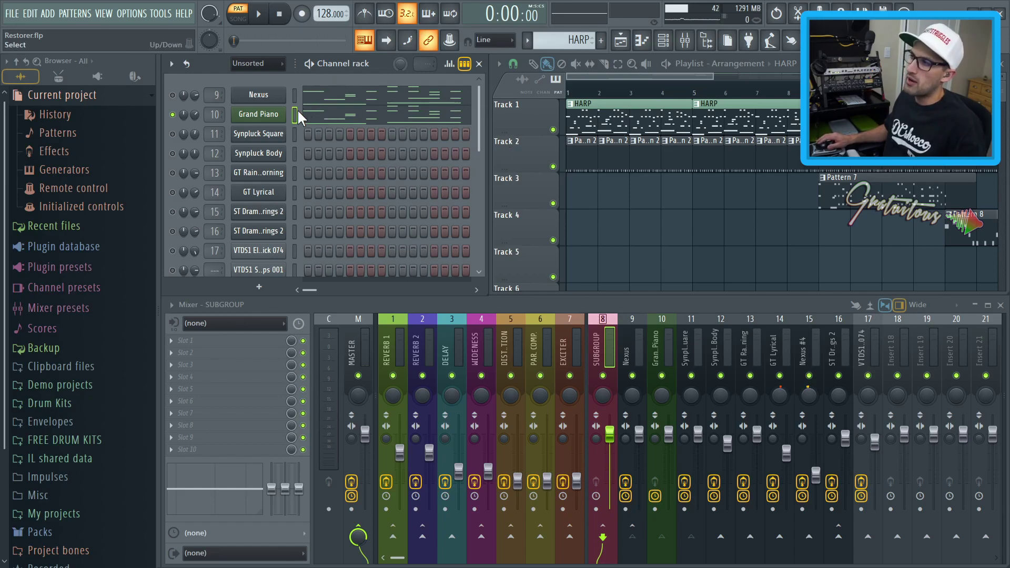
{"action": "key", "text": "ctrl+x"}
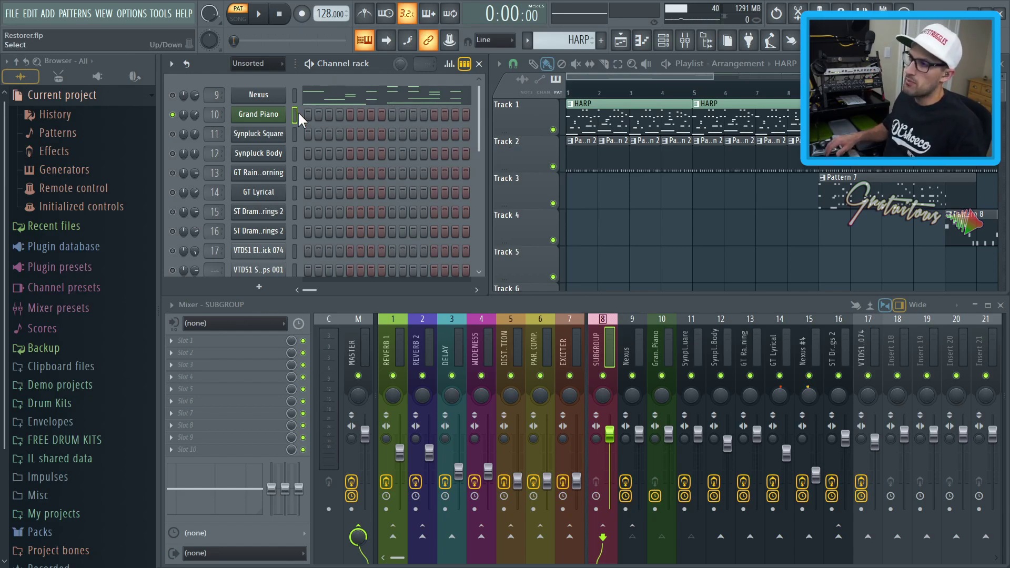
- Paste the Grand Piano notes into Pattern 6, name it PIANO, and delete Track 2's old clips
{"action": "key", "text": "F4"}
{"action": "key", "text": "ctrl+v"}
{"action": "key", "text": "F2"}
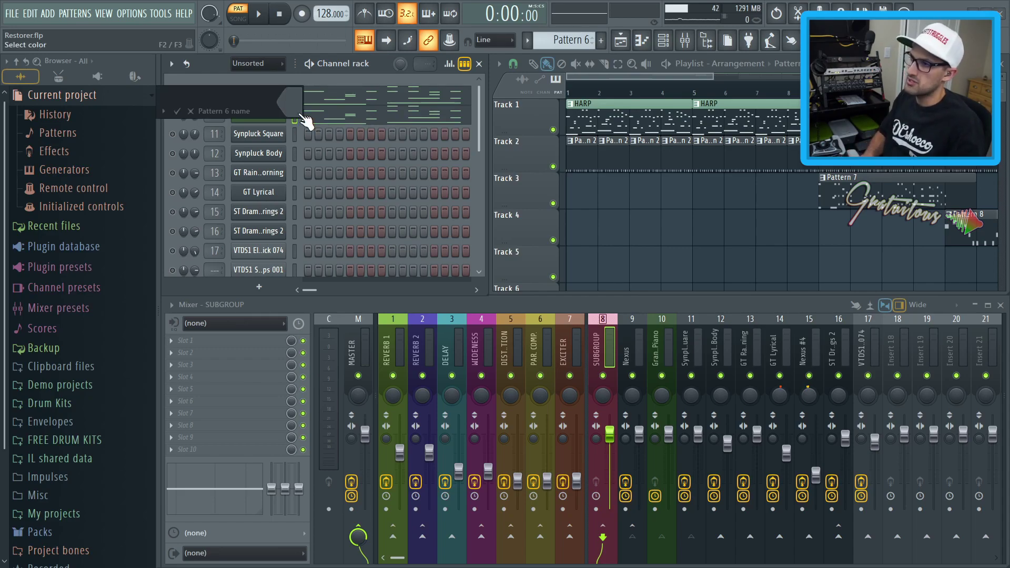
{"action": "key", "text": "Return"}
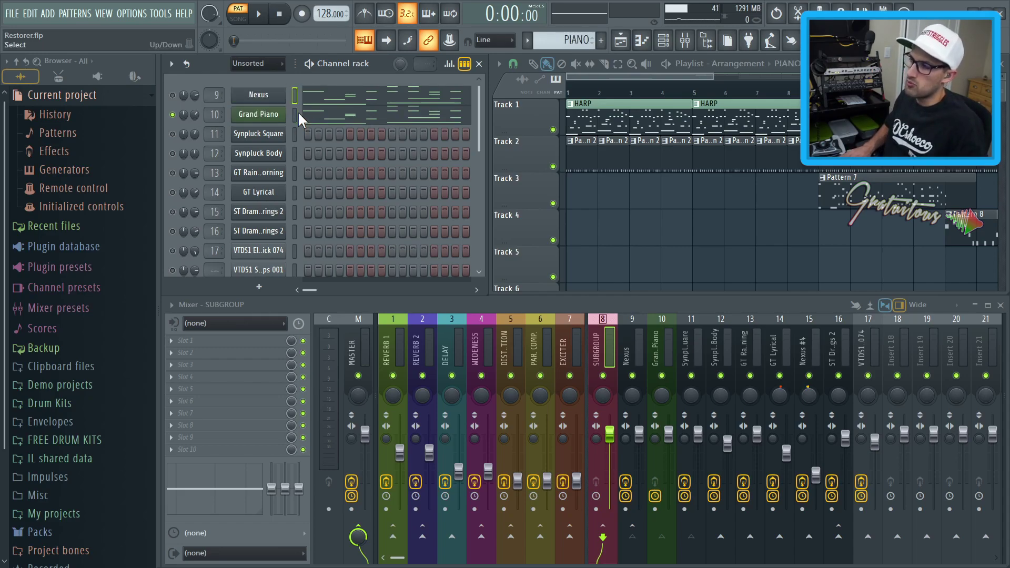
{"action": "right_click", "coordinate": [589, 153]}
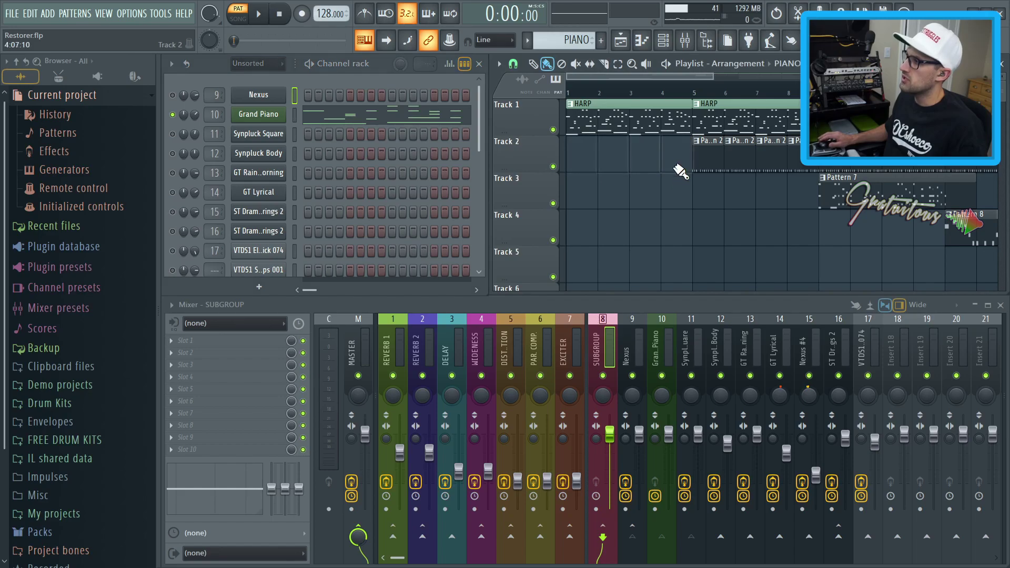
- Paint the PIANO pattern at bar 1 of Track 2 and preview the song
{"action": "left_click", "coordinate": [568, 158]}
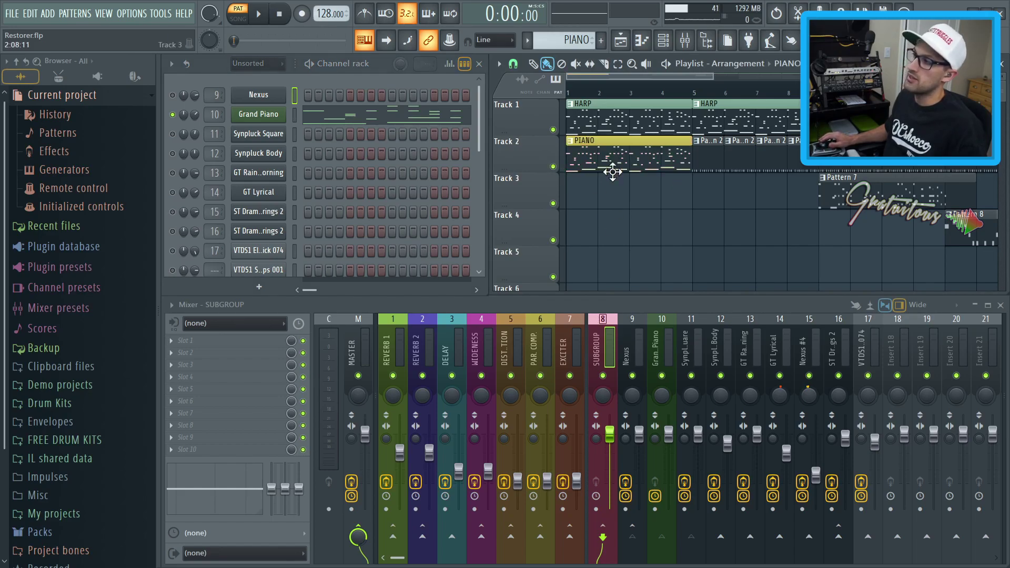
{"action": "key", "text": "space"}
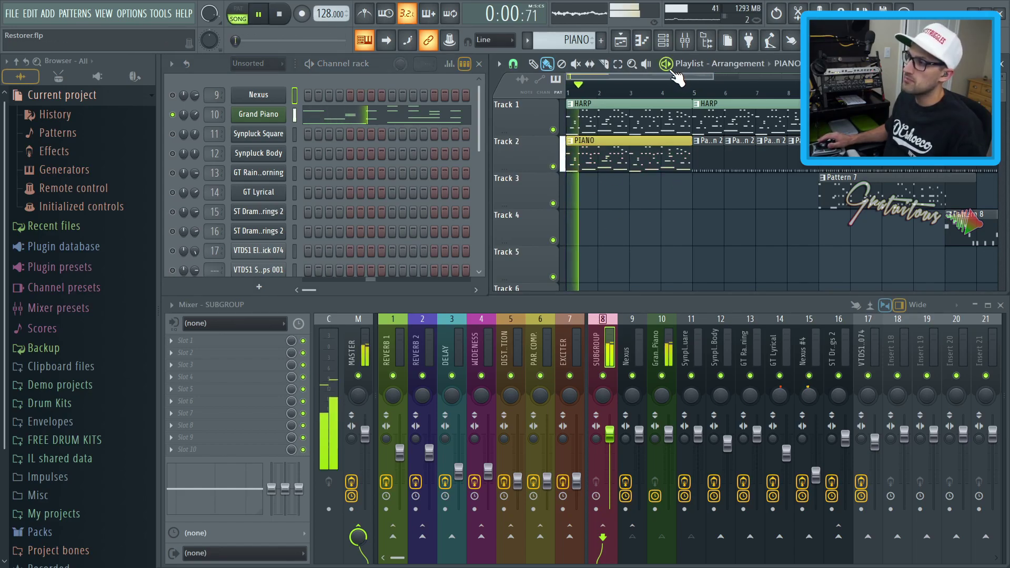
{"action": "key", "text": "space"}
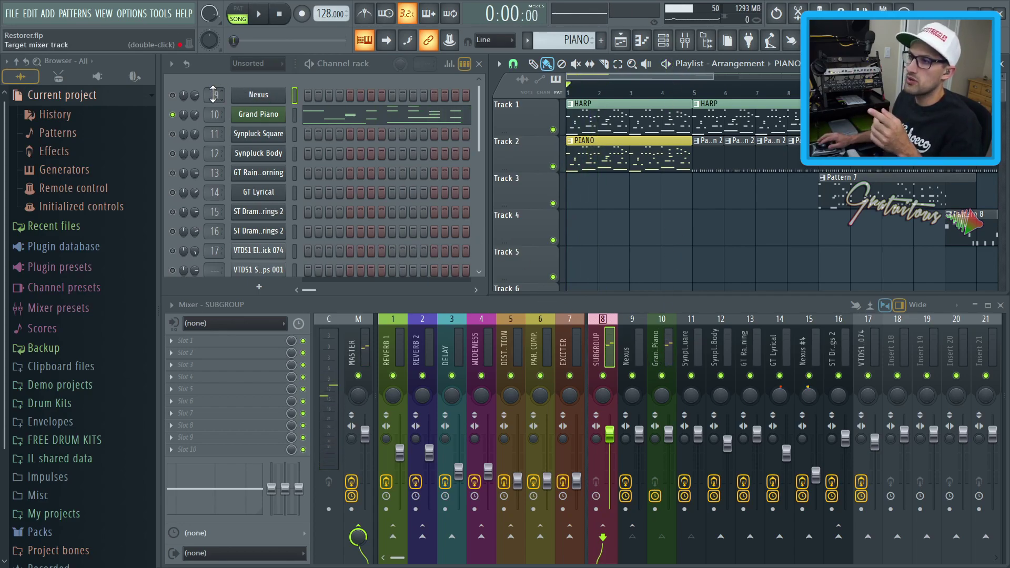
- Replay the song while inspecting the Nexus and Grand Piano inserts' effect chains
{"action": "left_click", "coordinate": [173, 95]}
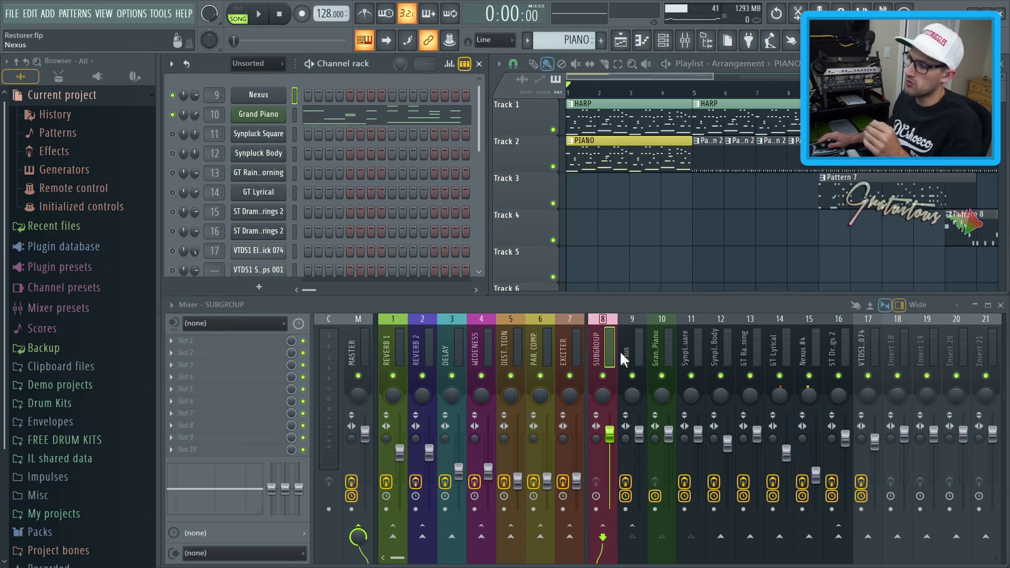
{"action": "key", "text": "space"}
{"action": "key", "text": "space"}
{"action": "left_click", "coordinate": [636, 358]}
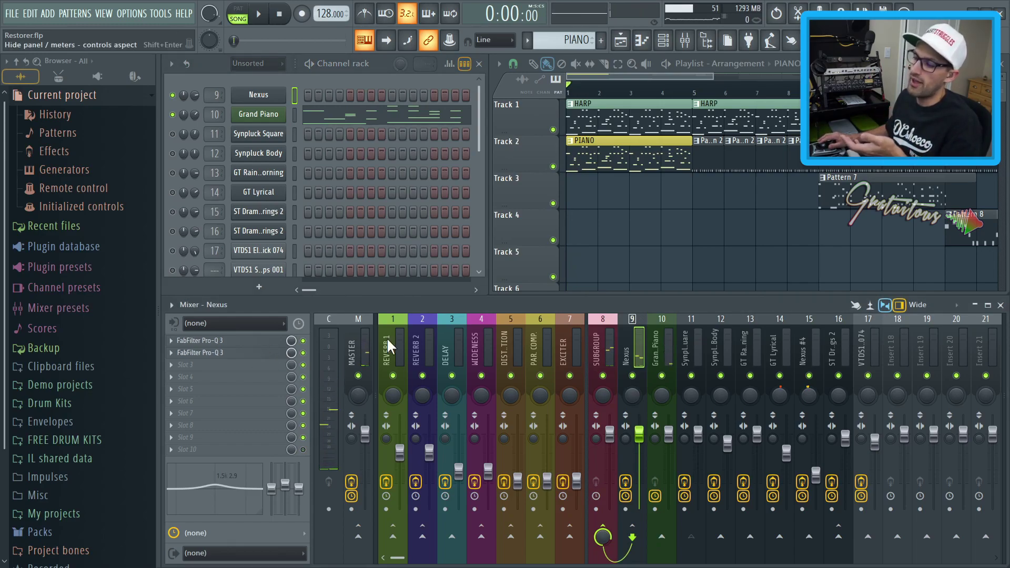
{"action": "left_click", "coordinate": [668, 332]}
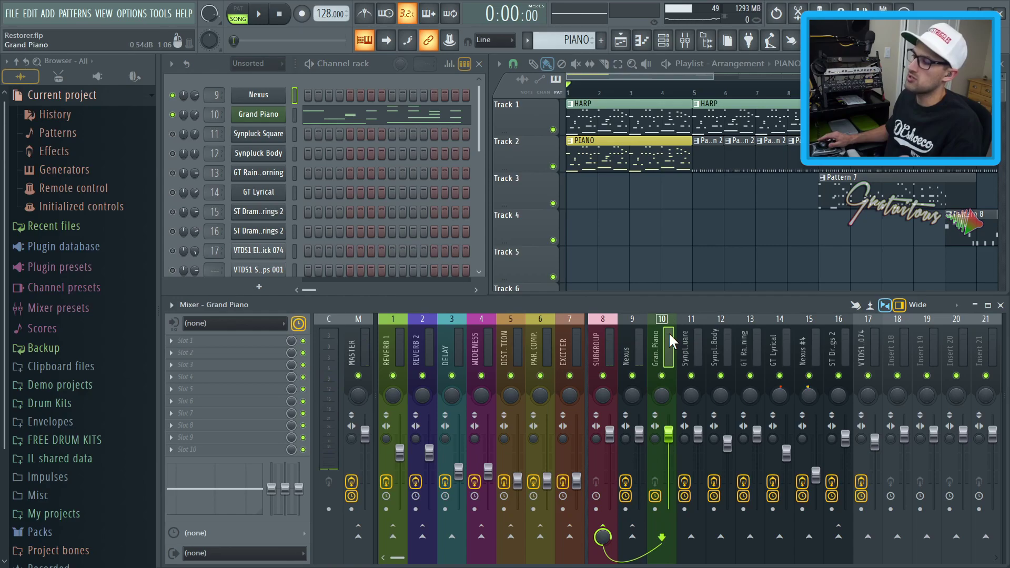
{"action": "left_click", "coordinate": [639, 345]}
{"action": "left_click", "coordinate": [179, 341]}
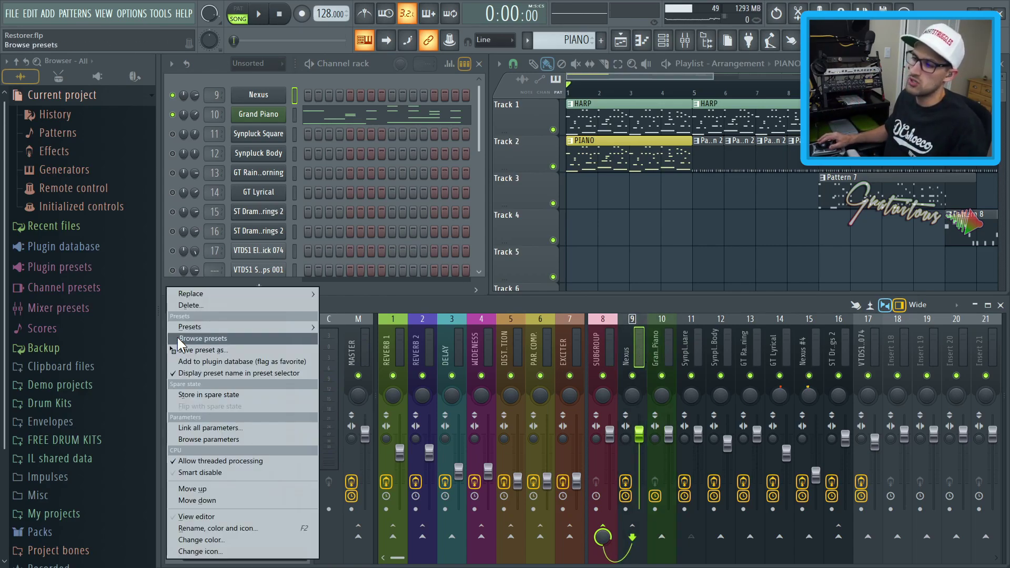
- Drag the Nexus FabFilter Pro-Q 3 preset onto SUBGROUP and close its window
{"action": "left_click_drag", "start_coordinate": [184, 350], "coordinate": [604, 342]}
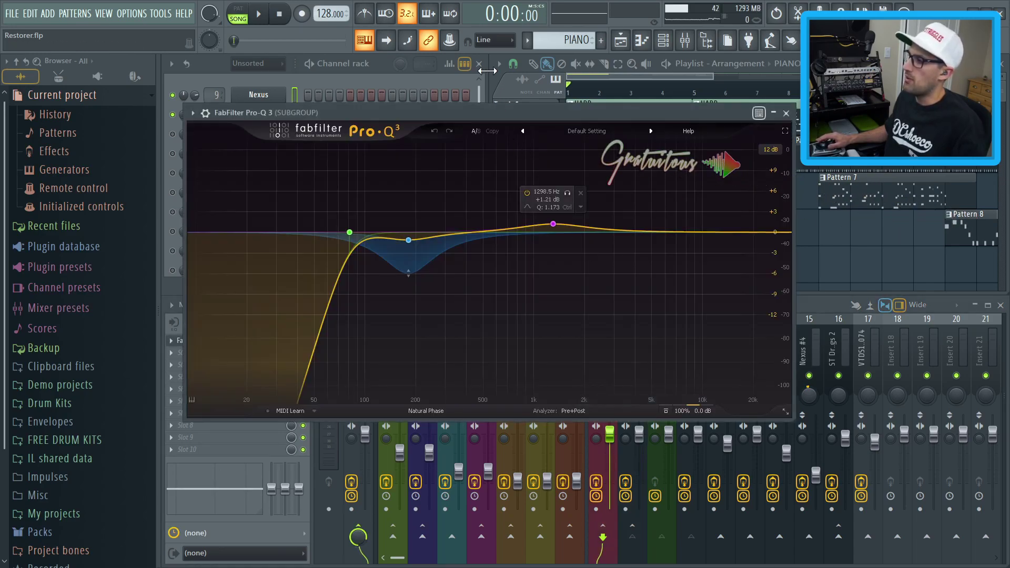
{"action": "key", "text": "Escape"}
{"action": "left_click", "coordinate": [631, 339]}
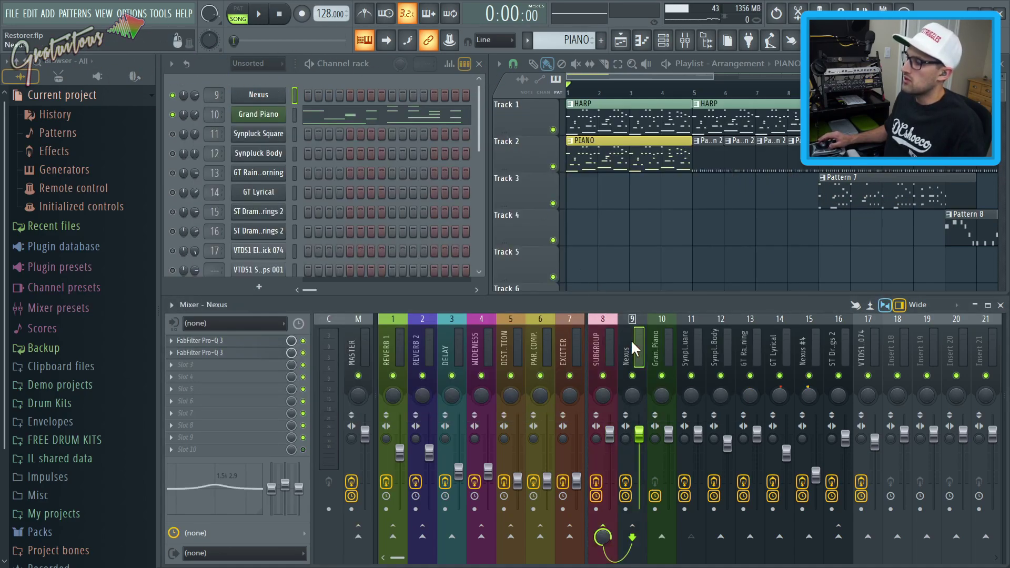
- Save the Nexus mixer track state and load it onto insert 8
{"action": "right_click", "coordinate": [630, 339]}
{"action": "mouse_move", "coordinate": [709, 278]}
{"action": "left_click_drag", "start_coordinate": [816, 294], "coordinate": [595, 350]}
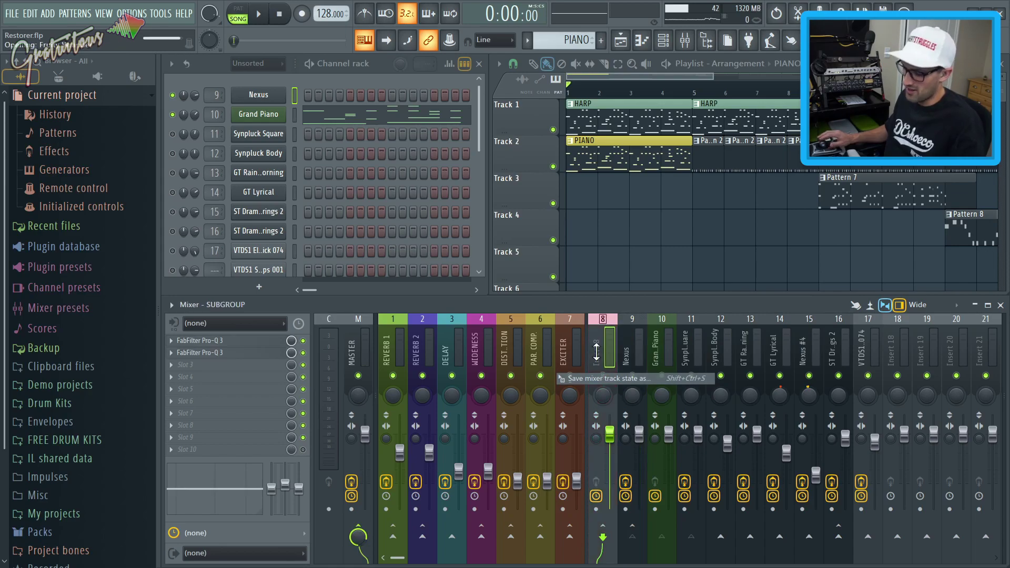
- Rename insert 8 SUBGROUP, colour it light magenta, and add a gap before it
{"action": "double_click", "coordinate": [598, 351]}
{"action": "type", "text": "SUB"}
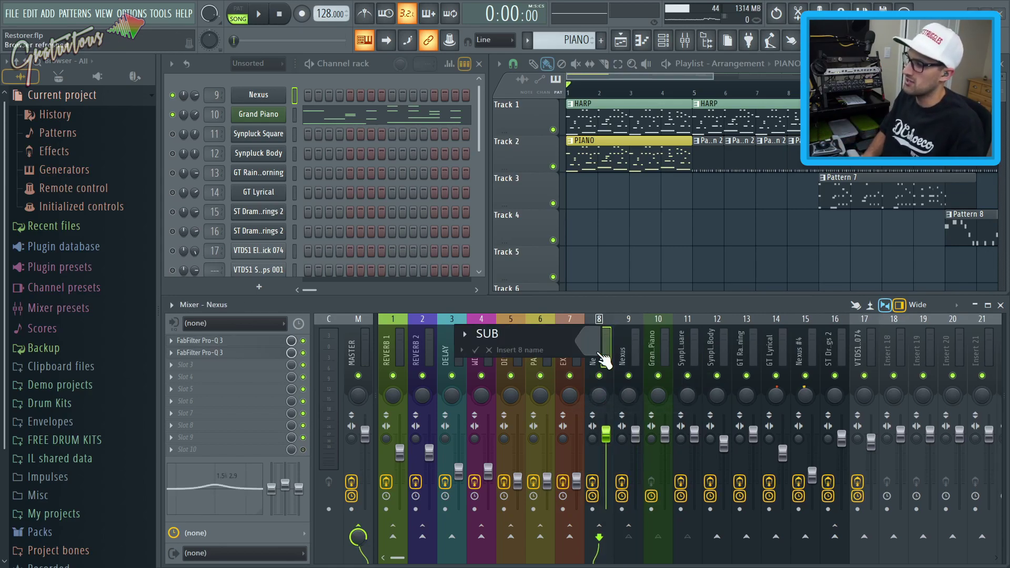
{"action": "type", "text": "GROUP"}
{"action": "left_click", "coordinate": [600, 340]}
{"action": "left_click", "coordinate": [680, 451]}
{"action": "key", "text": "Return"}
{"action": "key", "text": "Return"}
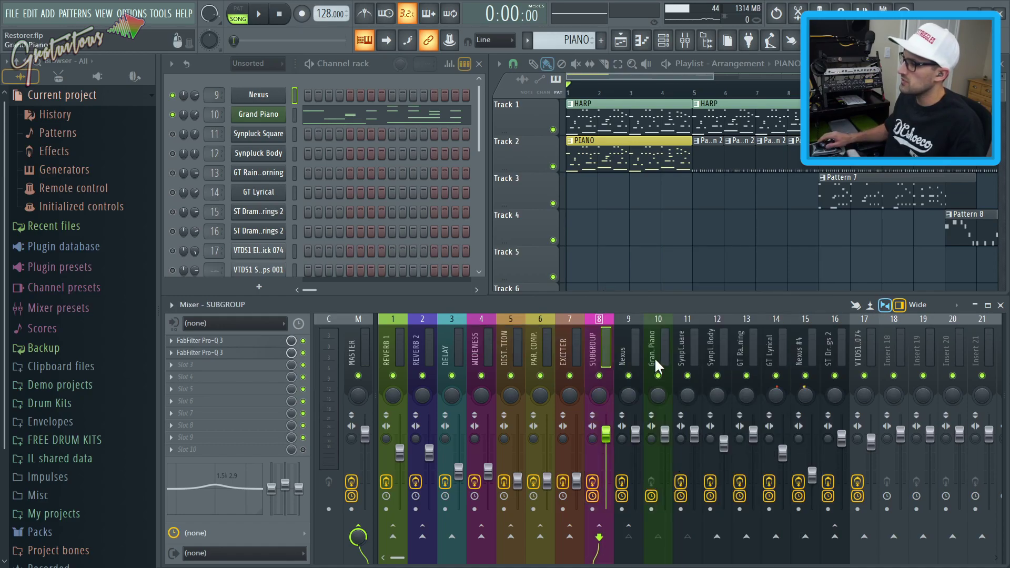
{"action": "right_click", "coordinate": [596, 345]}
{"action": "left_click", "coordinate": [654, 461]}
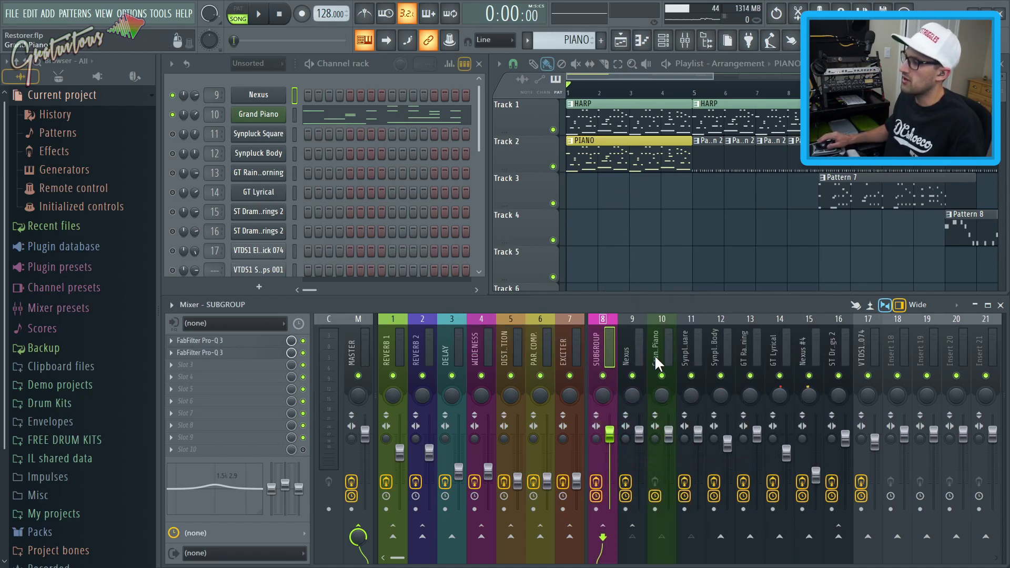
- Bypass the Nexus insert's effects and send the Nexus and Grand Piano channels to insert 18
{"action": "left_click", "coordinate": [658, 355]}
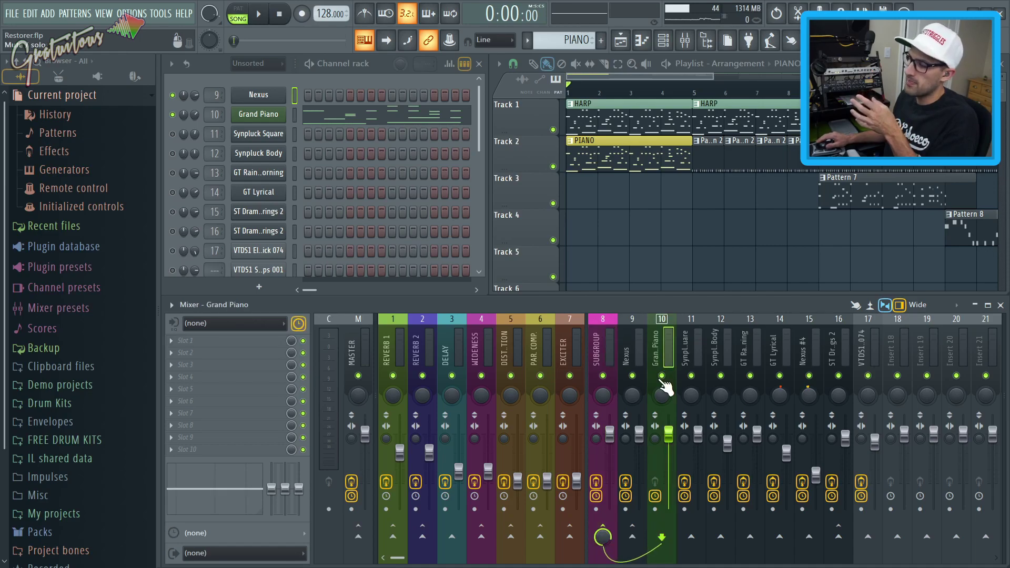
{"action": "left_click", "coordinate": [638, 343]}
{"action": "left_click", "coordinate": [603, 536]}
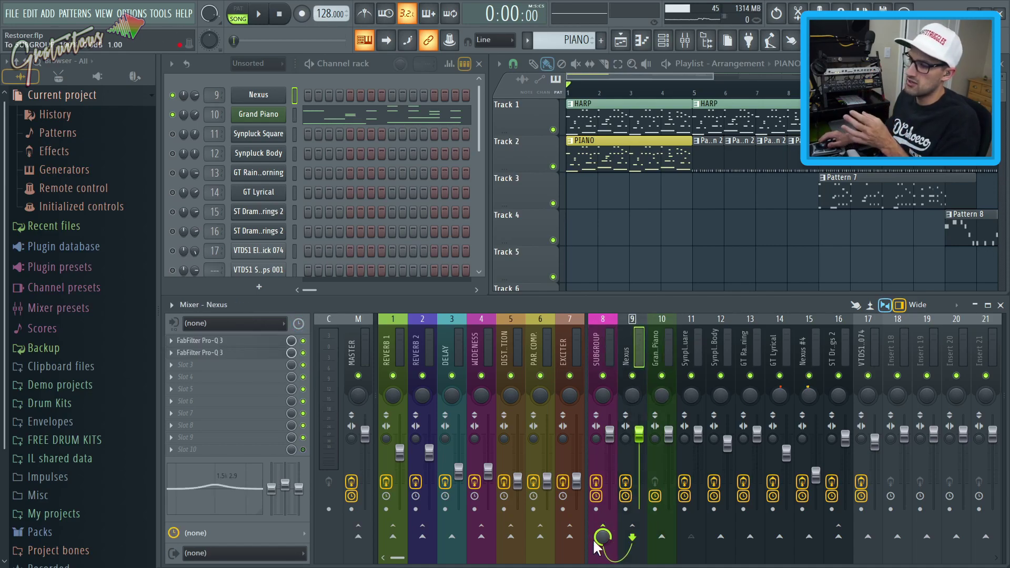
{"action": "left_click", "coordinate": [626, 482]}
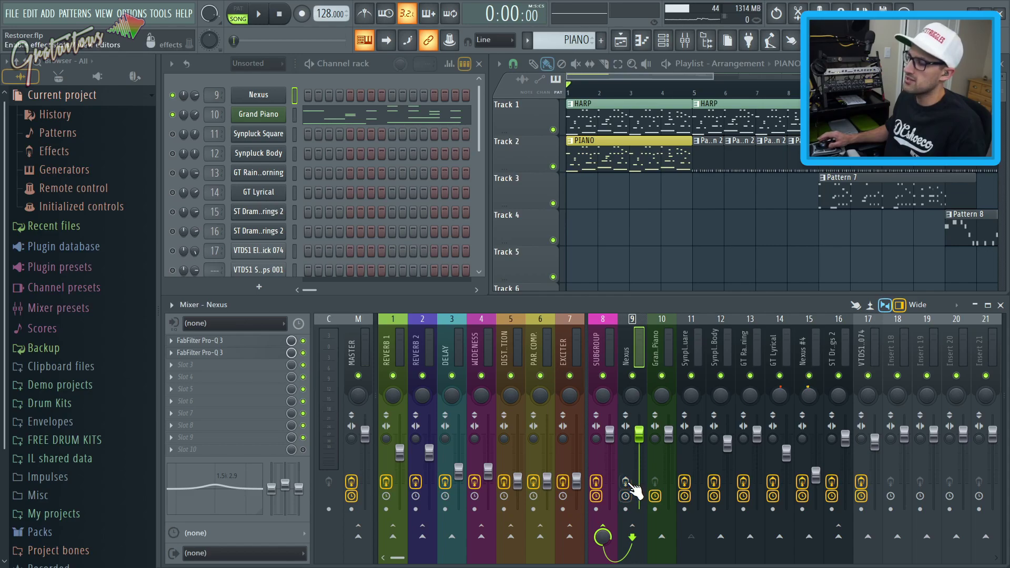
{"action": "left_click", "coordinate": [609, 345]}
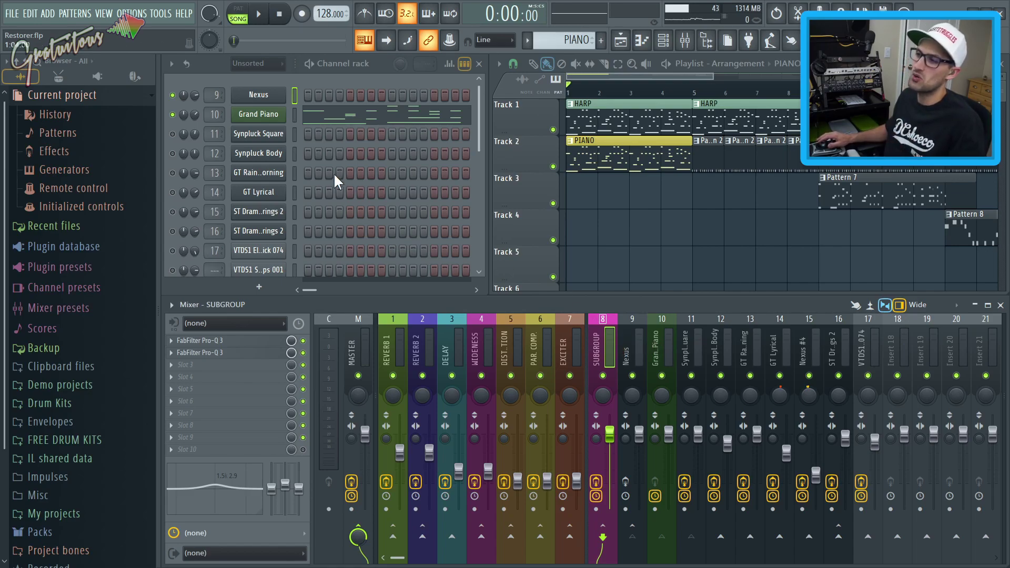
{"action": "mouse_move", "coordinate": [215, 95]}
{"action": "left_mouse_down"}
{"action": "mouse_move", "coordinate": [214, 83]}
{"action": "mouse_move", "coordinate": [214, 100]}
{"action": "left_mouse_up"}
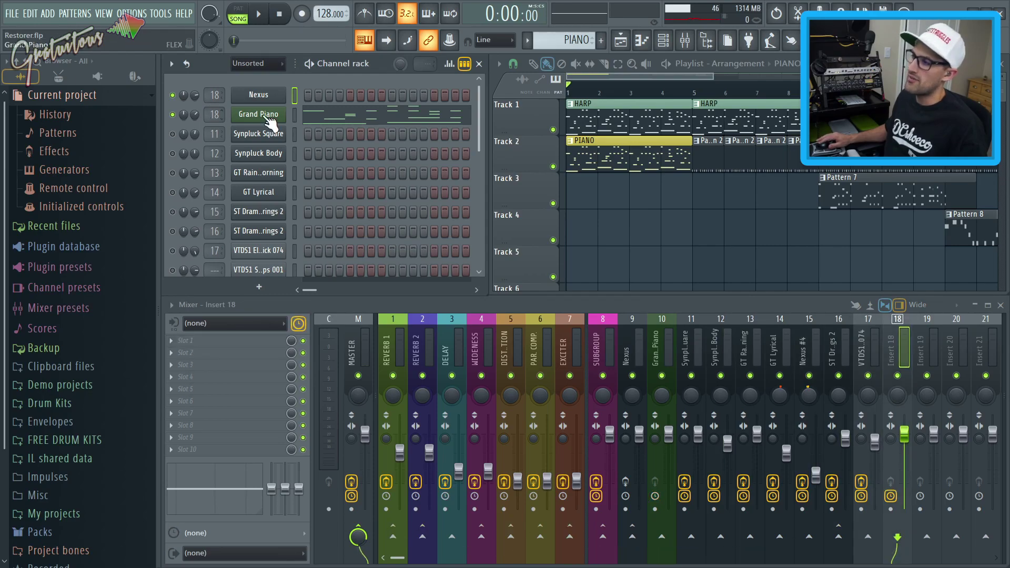
- Name insert 18 EFFECTS and compare it against the SUBGROUP insert
{"action": "double_click", "coordinate": [904, 343]}
{"action": "type", "text": "EFFECTS"}
{"action": "key", "text": "Return"}
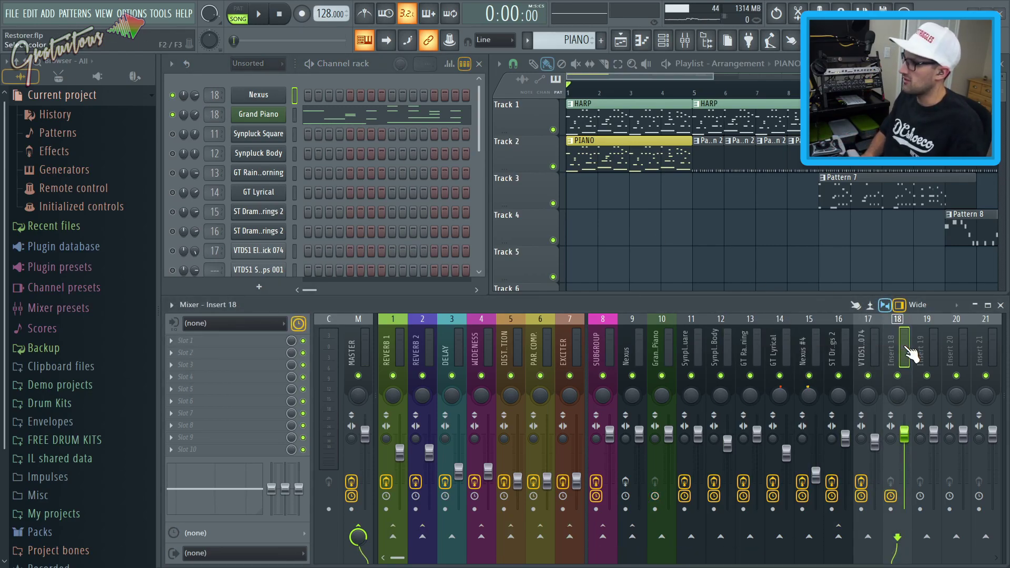
{"action": "left_click", "coordinate": [605, 348]}
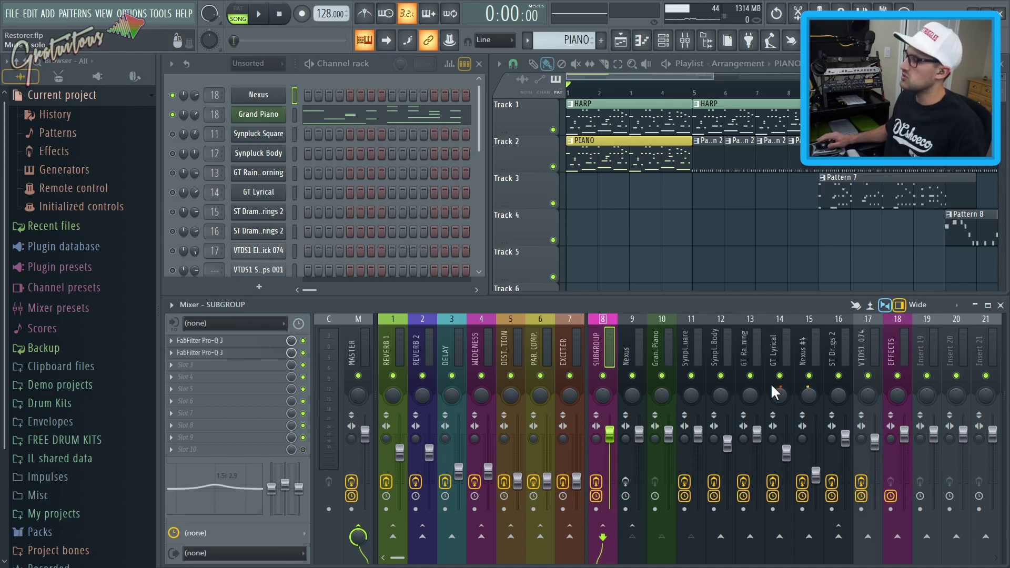
{"action": "left_click", "coordinate": [900, 339]}
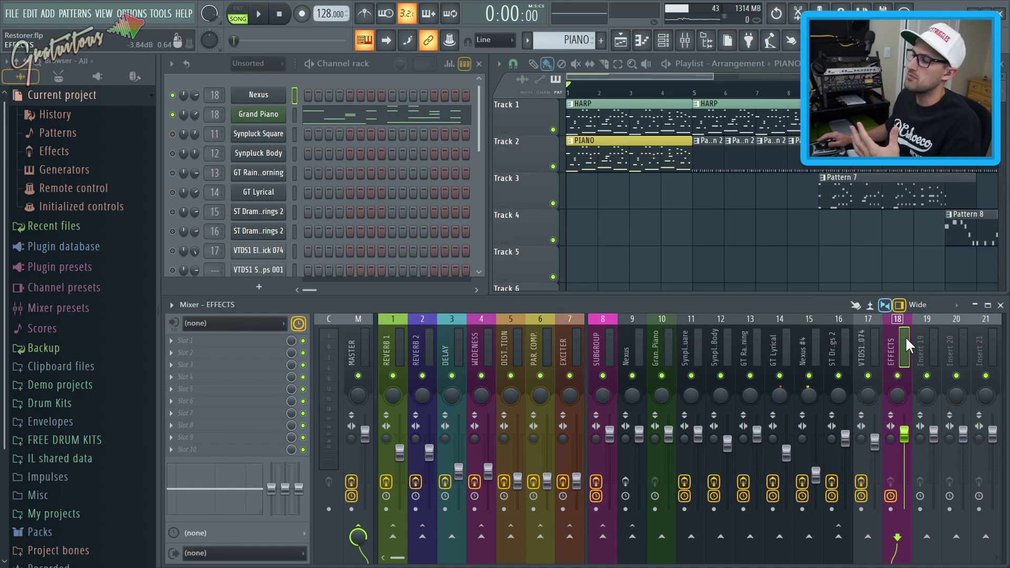
- Set the Nexus channel to insert 9 and Grand Piano to insert 10, then check their routing
{"action": "left_click", "coordinate": [636, 349]}
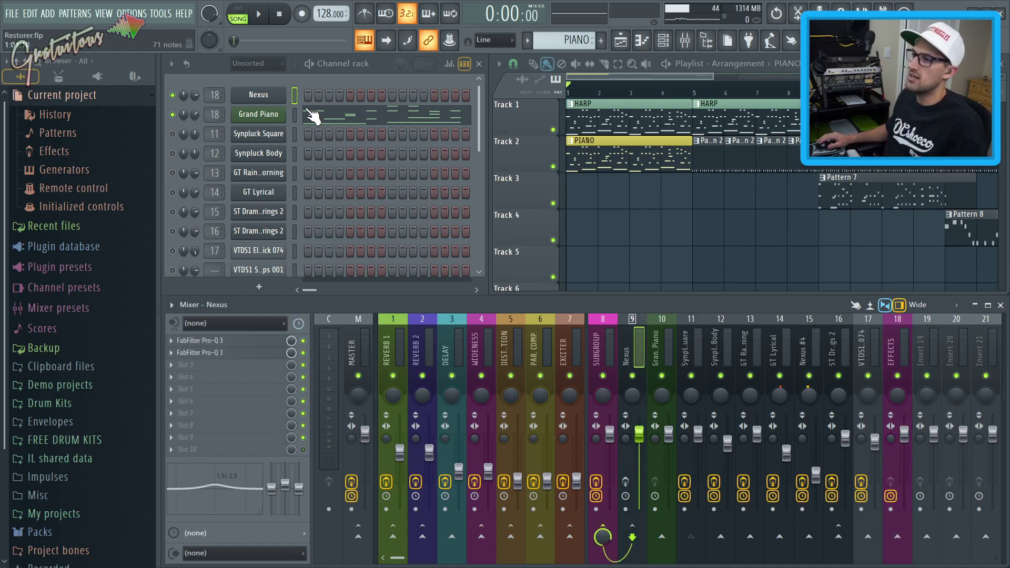
{"action": "scroll", "coordinate": [215, 95], "scroll_direction": "down", "scroll_amount": 8}
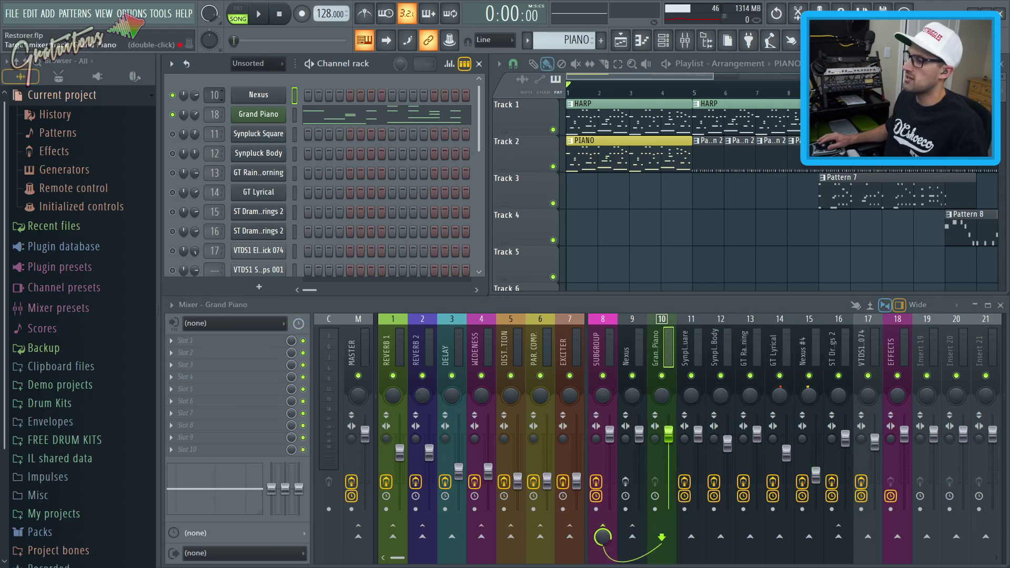
{"action": "scroll", "coordinate": [215, 95], "scroll_direction": "down", "scroll_amount": 1}
{"action": "scroll", "coordinate": [214, 114], "scroll_direction": "down", "scroll_amount": 6}
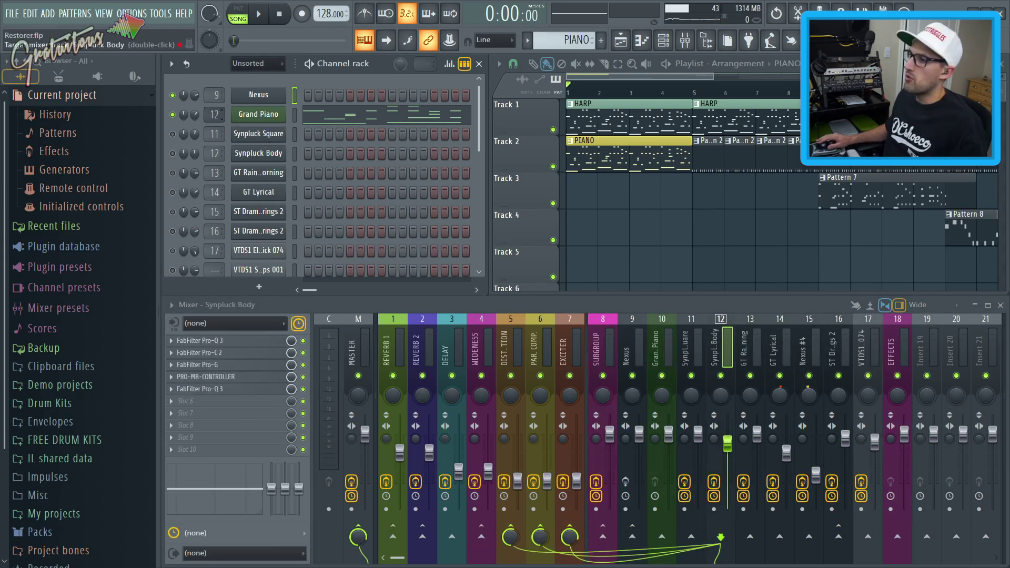
{"action": "scroll", "coordinate": [214, 114], "scroll_direction": "down", "scroll_amount": 2}
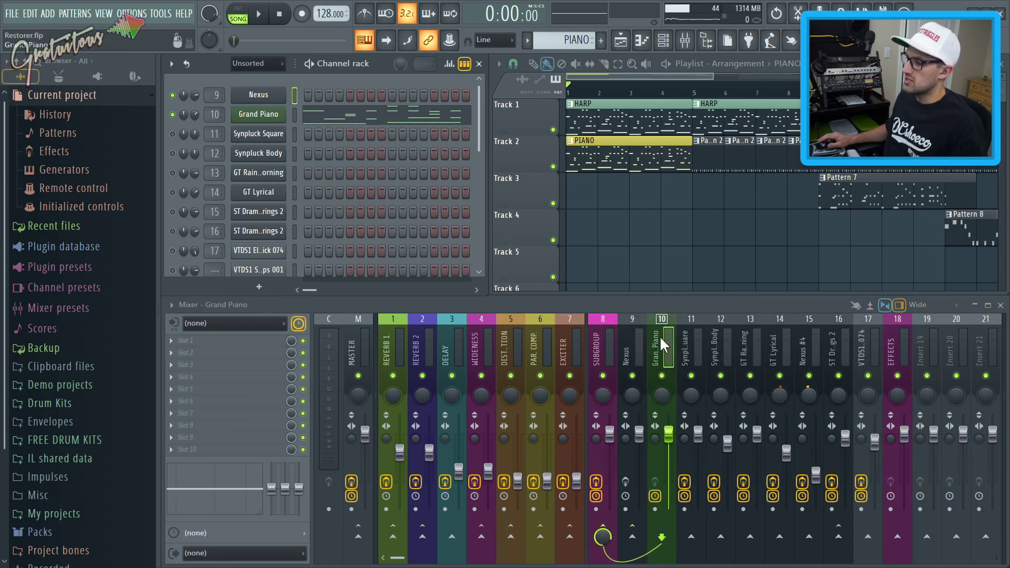
{"action": "left_click", "coordinate": [633, 352]}
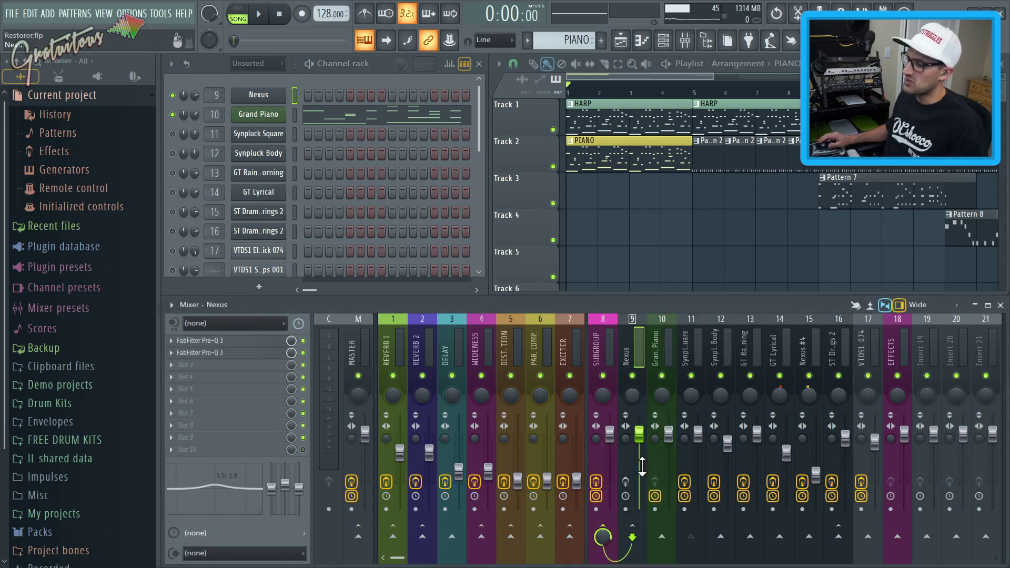
{"action": "left_click", "coordinate": [602, 344]}
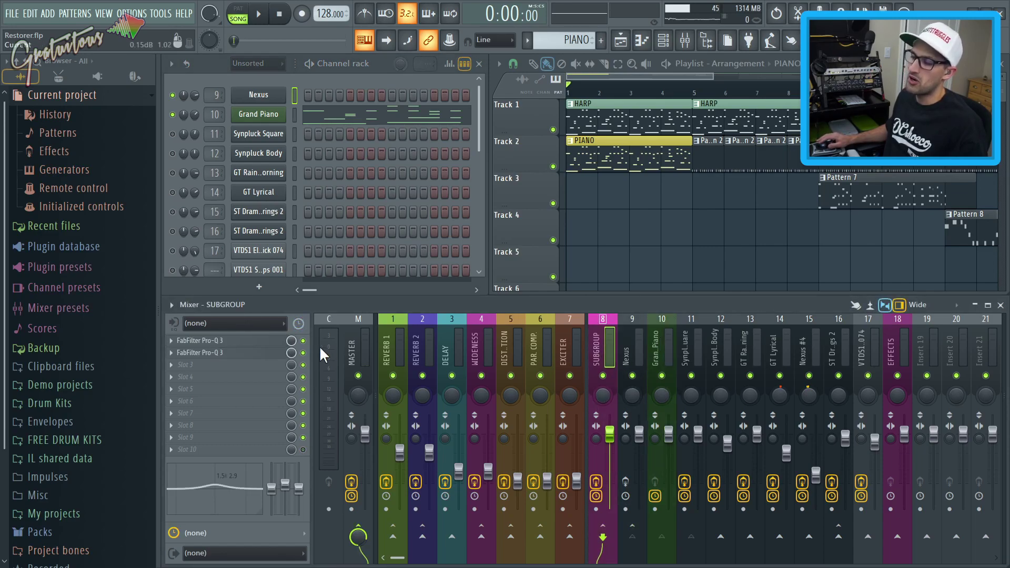
{"action": "left_click", "coordinate": [627, 343]}
{"action": "left_click", "coordinate": [650, 338]}
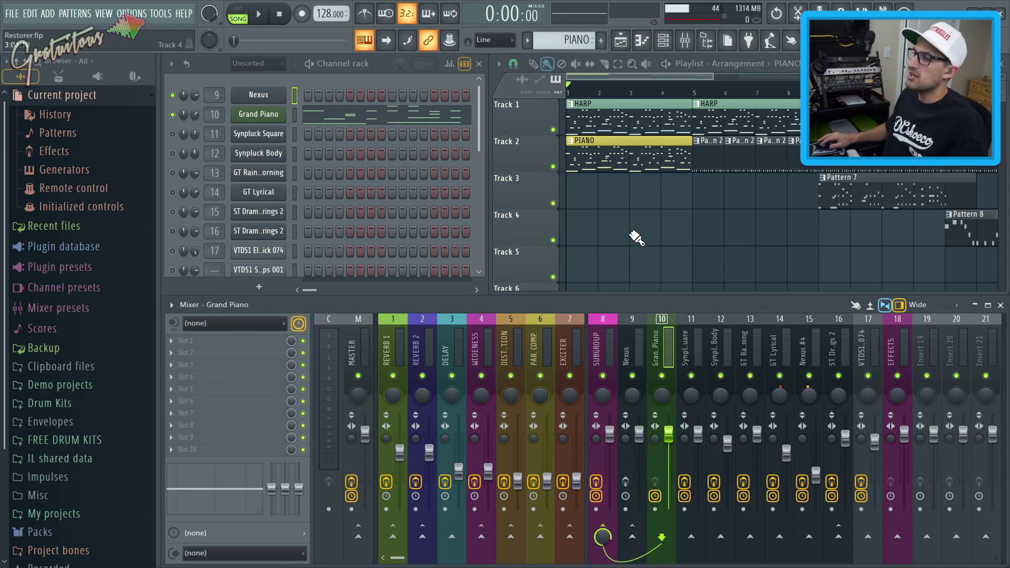
{"action": "right_click", "coordinate": [626, 159]}
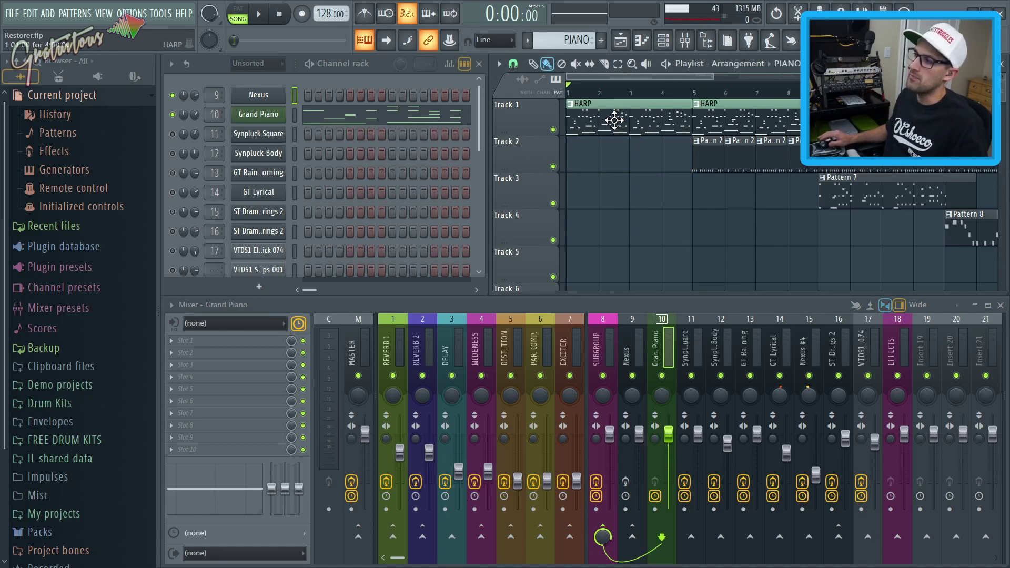
{"action": "key", "text": "ctrl+z"}
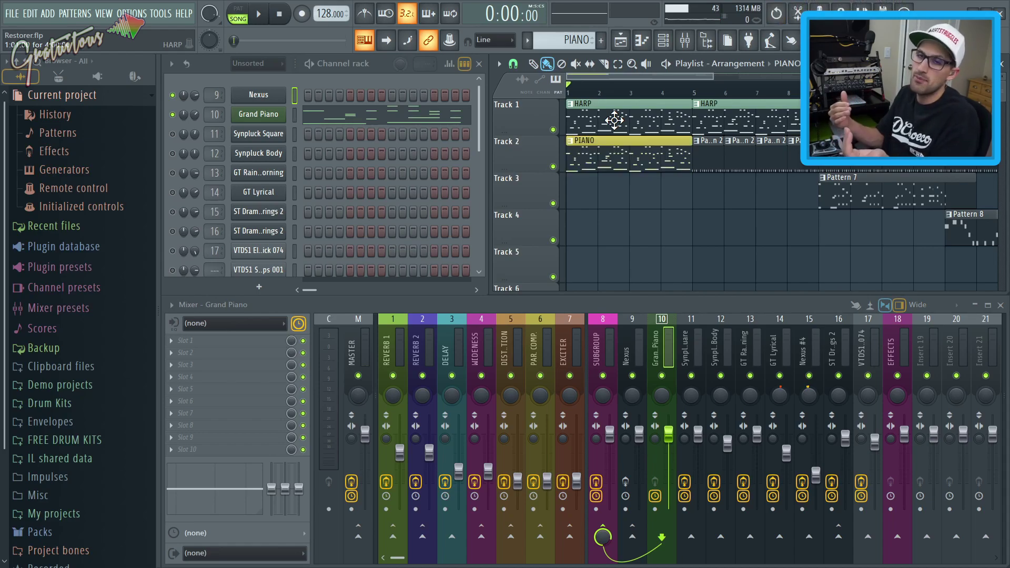
{"action": "key", "text": "ctrl+z"}
{"action": "key", "text": "ctrl+z"}
{"action": "key", "text": "ctrl+z"}
{"action": "key", "text": "ctrl+z"}
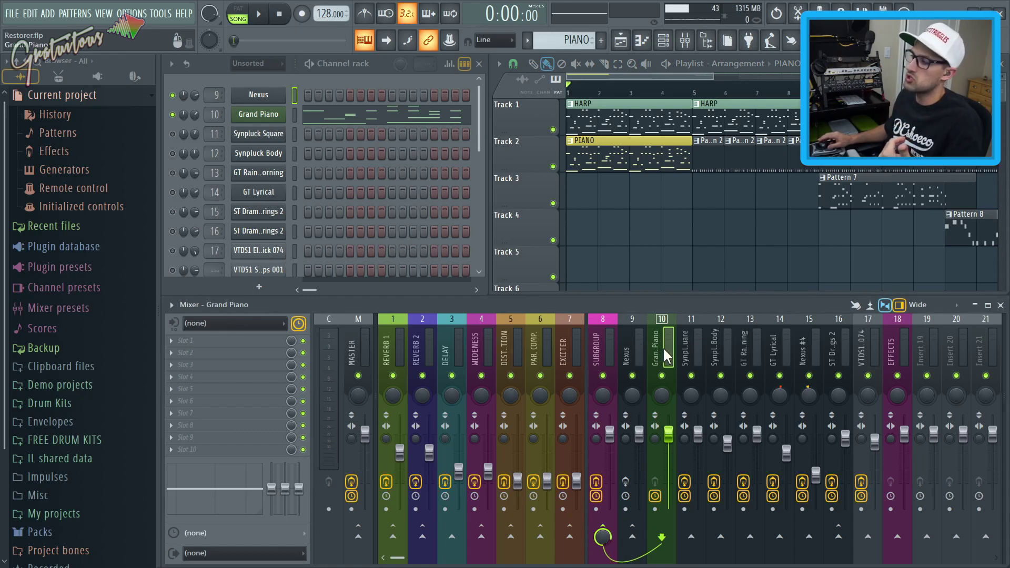
{"action": "left_click", "coordinate": [608, 348]}
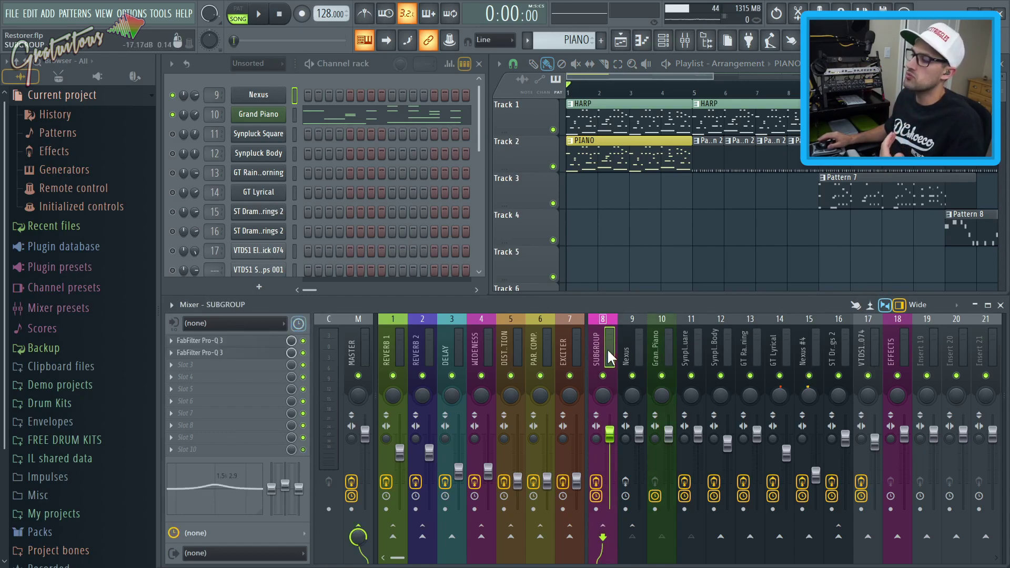
{"action": "left_click", "coordinate": [171, 354]}
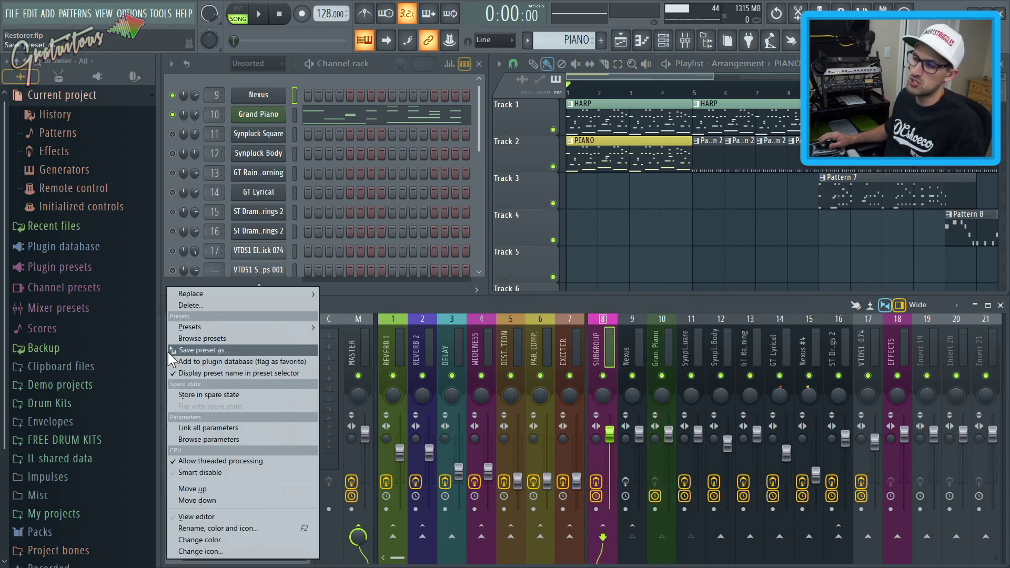
{"action": "left_click", "coordinate": [210, 305]}
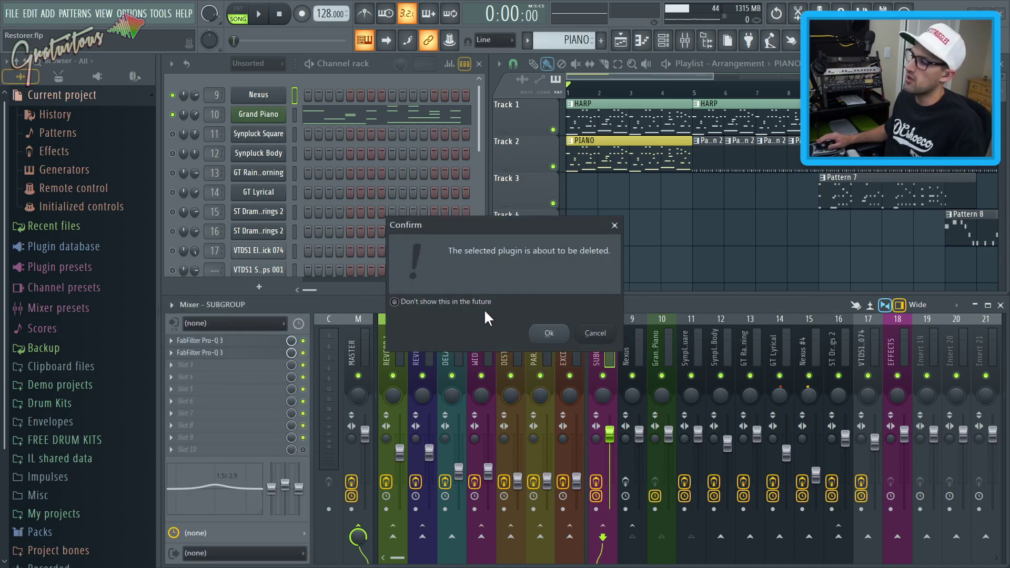
{"action": "left_click", "coordinate": [593, 335]}
{"action": "right_click", "coordinate": [603, 336]}
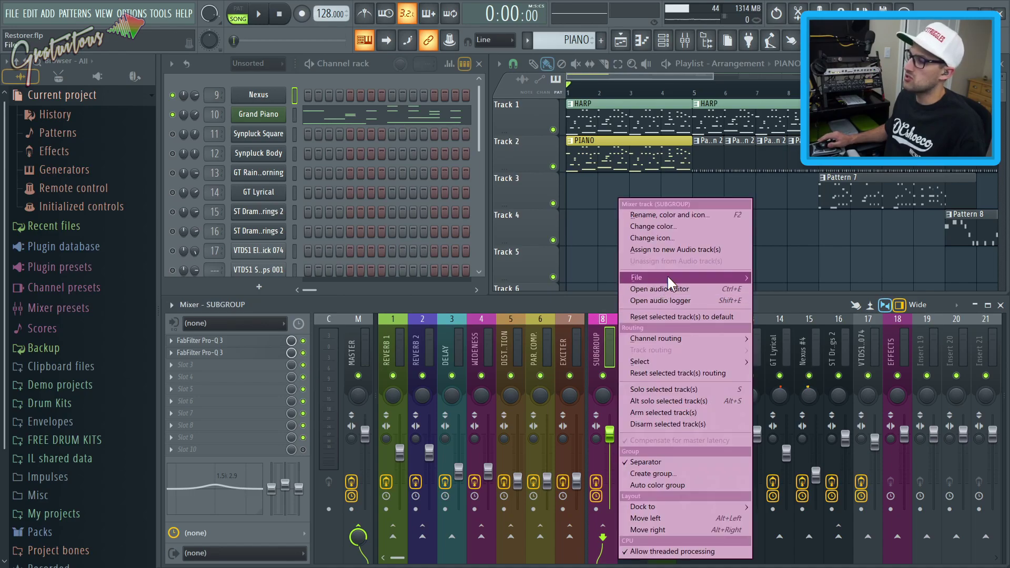
{"action": "mouse_move", "coordinate": [679, 277]}
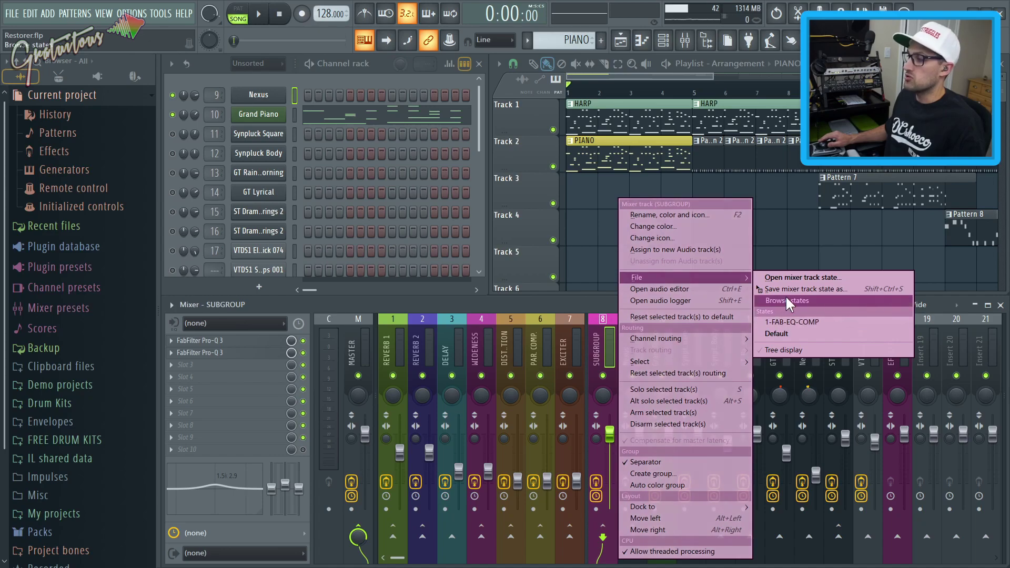
{"action": "left_click", "coordinate": [608, 297]}
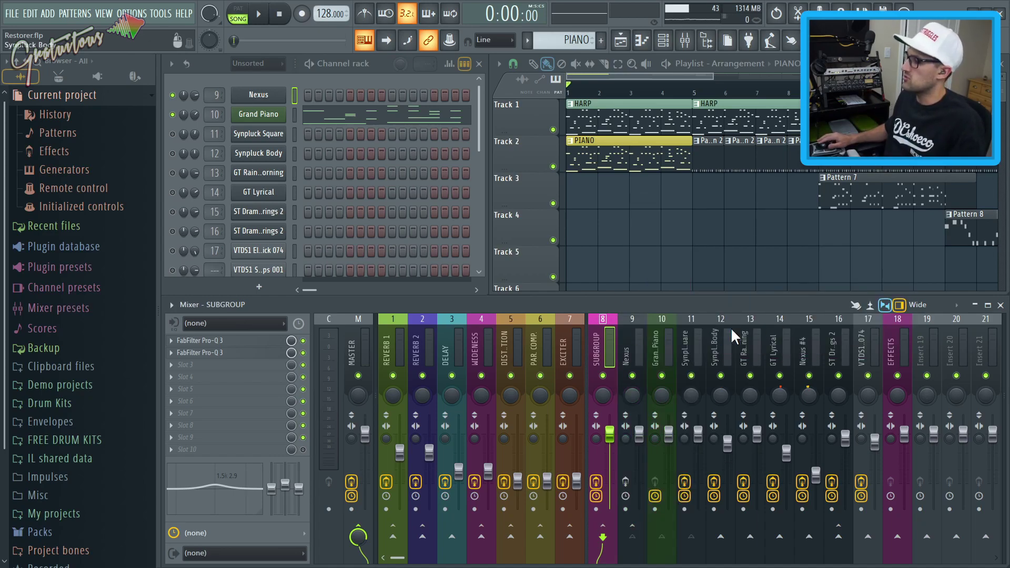
- Load the saved 1-FAB-EQ-COMP state onto Insert 19
{"action": "right_click", "coordinate": [923, 344]}
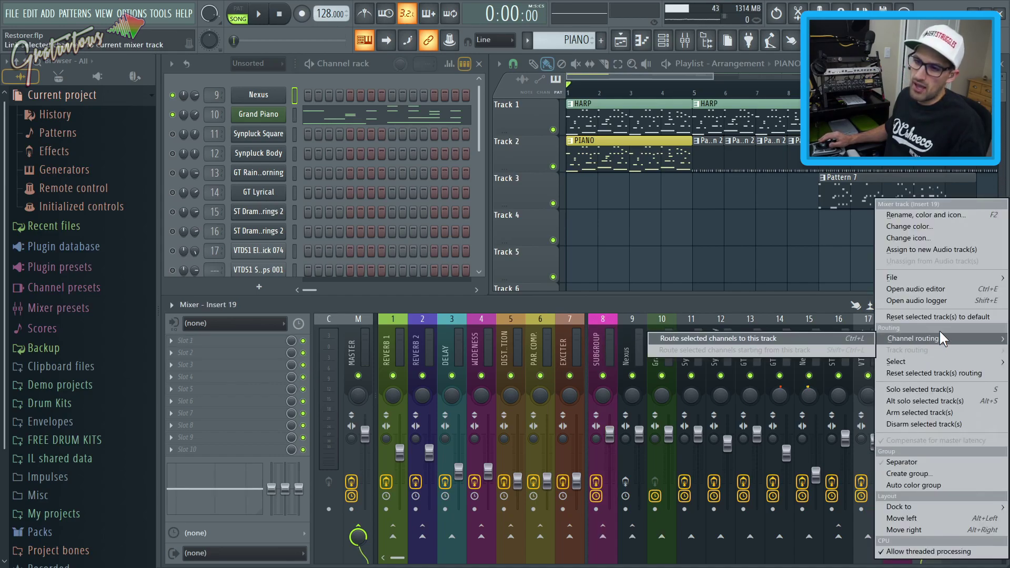
{"action": "mouse_move", "coordinate": [940, 278]}
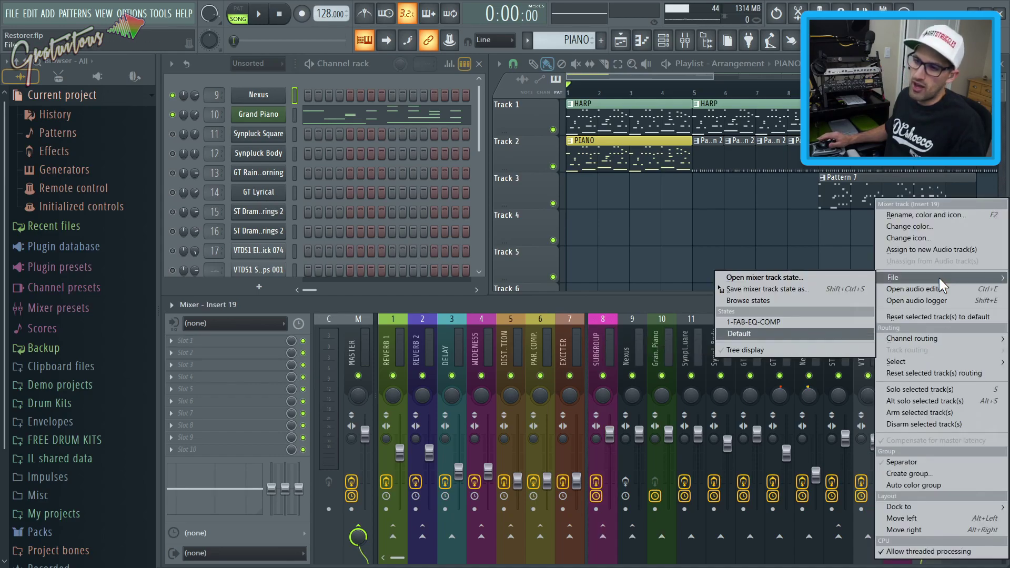
{"action": "left_click", "coordinate": [788, 321]}
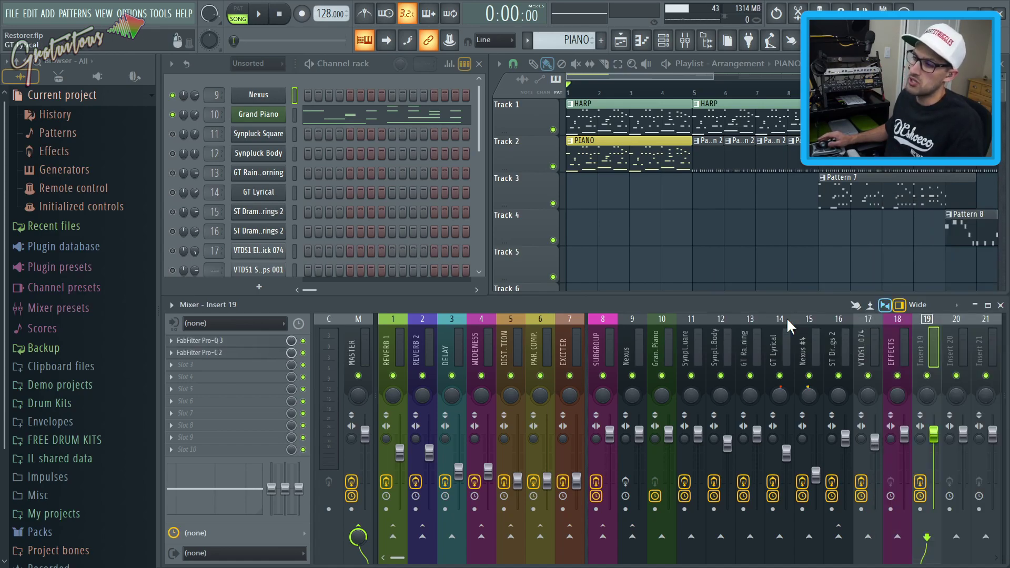
- Select Insert 20 and scroll the mixer to the right
{"action": "left_click", "coordinate": [946, 345]}
{"action": "scroll", "coordinate": [949, 344], "scroll_direction": "down", "scroll_amount": 2}
{"action": "scroll", "coordinate": [951, 352], "scroll_direction": "down", "scroll_amount": 7}
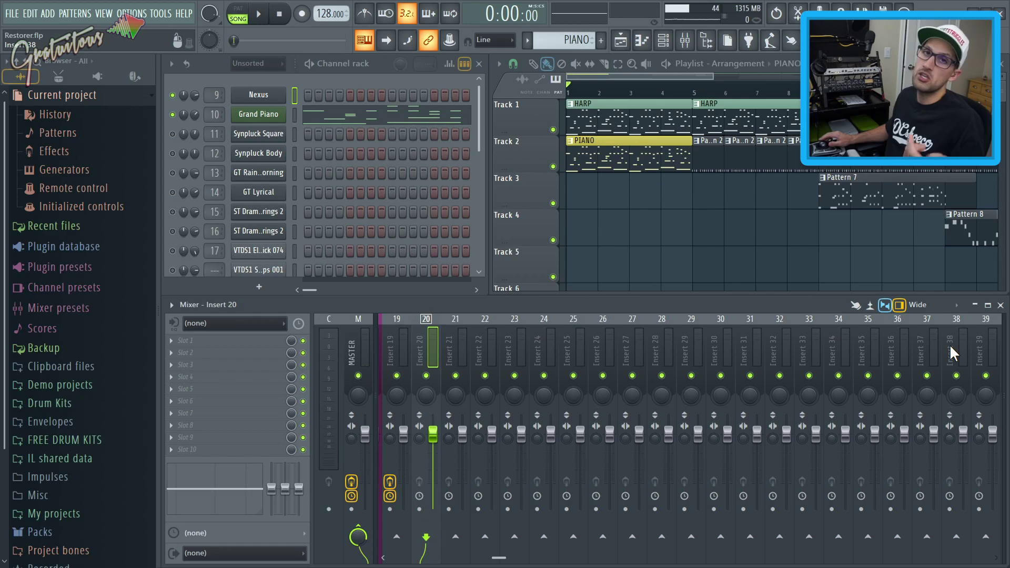
- Load FabFilter Pro-Q 3 into Insert 20's first effect slot and close its window
{"action": "right_click", "coordinate": [188, 353]}
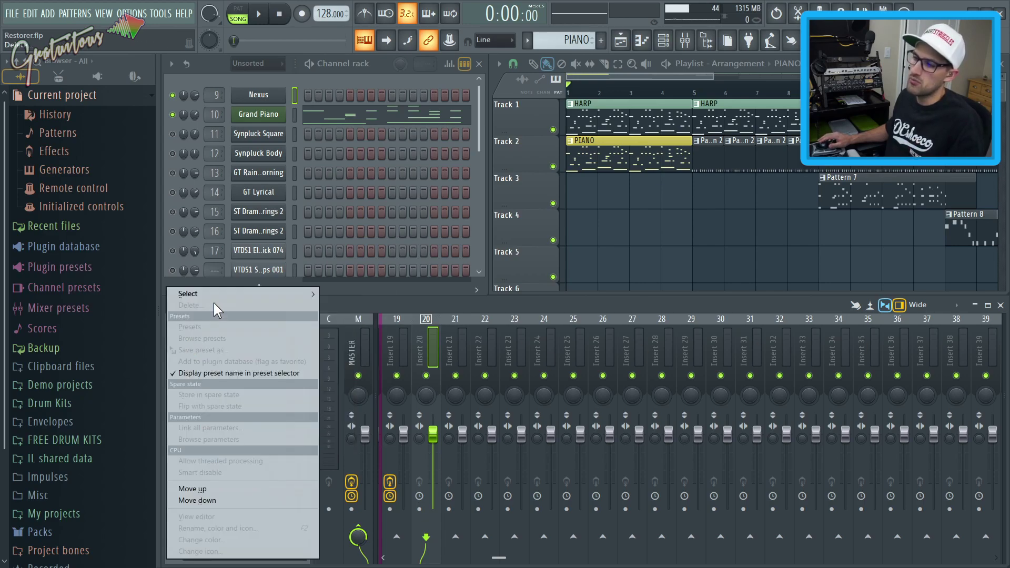
{"action": "mouse_move", "coordinate": [225, 296]}
{"action": "mouse_move", "coordinate": [355, 356]}
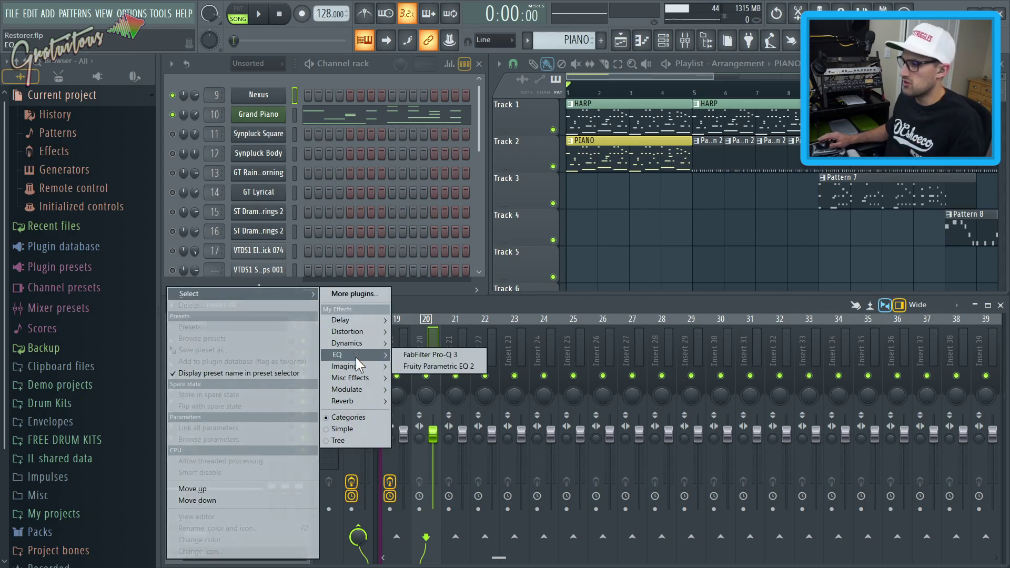
{"action": "left_click", "coordinate": [413, 355]}
{"action": "key", "text": "Escape"}
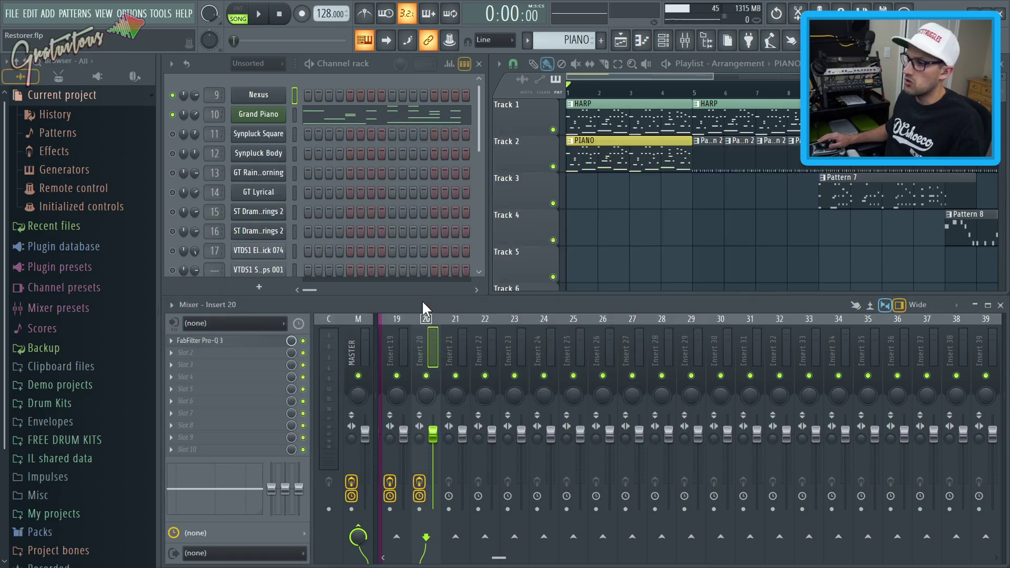
- Load FabFilter Pro-C 2 into Insert 20's second effect slot and close its window
{"action": "right_click", "coordinate": [185, 352]}
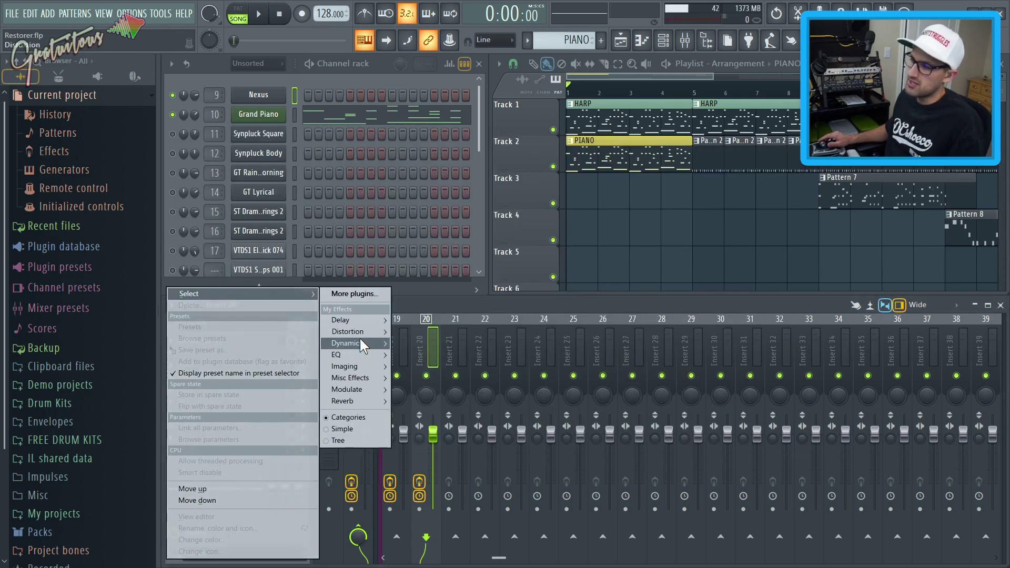
{"action": "mouse_move", "coordinate": [361, 343]}
{"action": "left_click", "coordinate": [419, 343]}
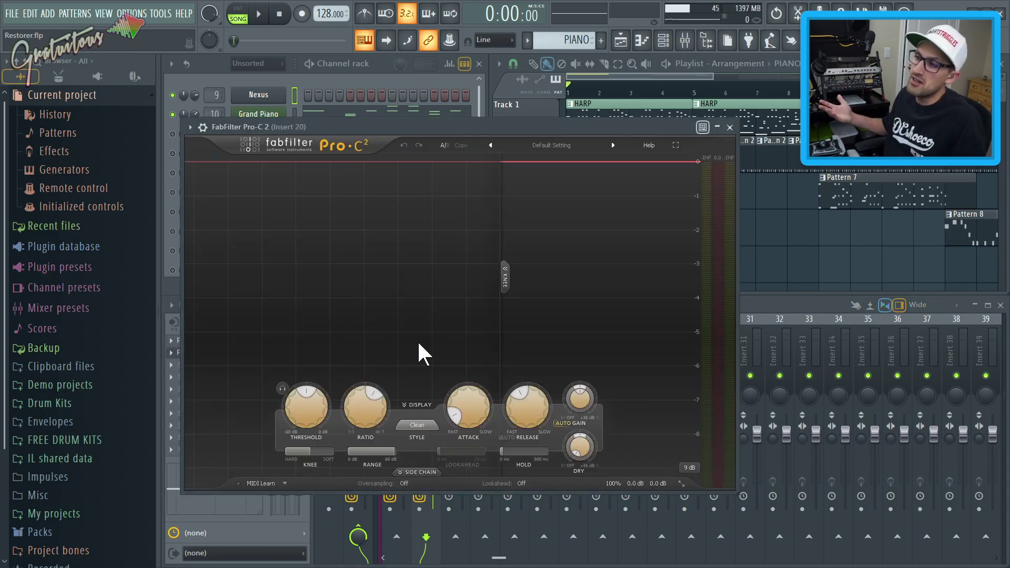
{"action": "key", "text": "Escape"}
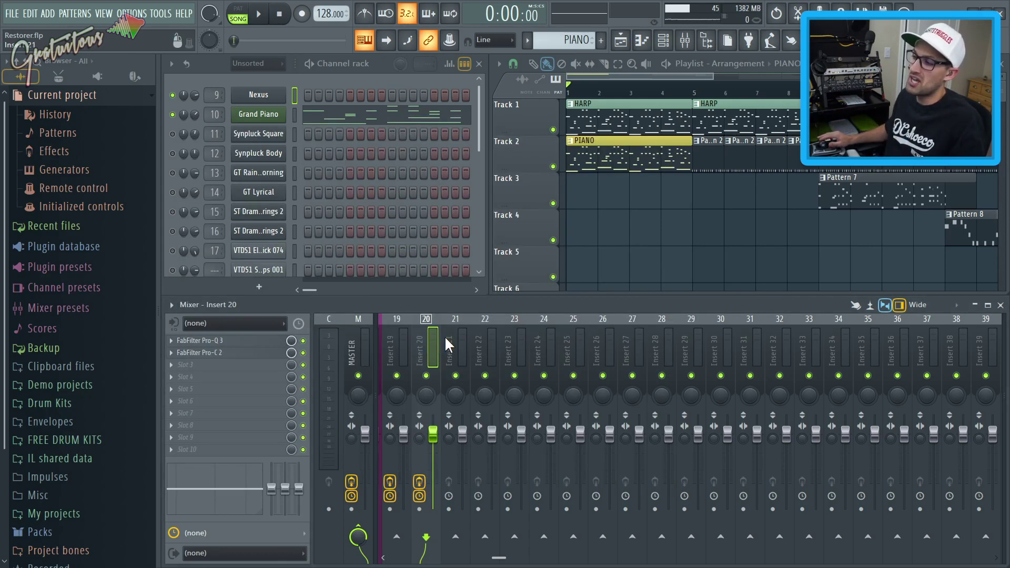
- Apply the saved 1-FAB-EQ-COMP state to Insert 21, adding Pro-Q 3 and Pro-C 2
{"action": "right_click", "coordinate": [445, 338]}
{"action": "mouse_move", "coordinate": [589, 279]}
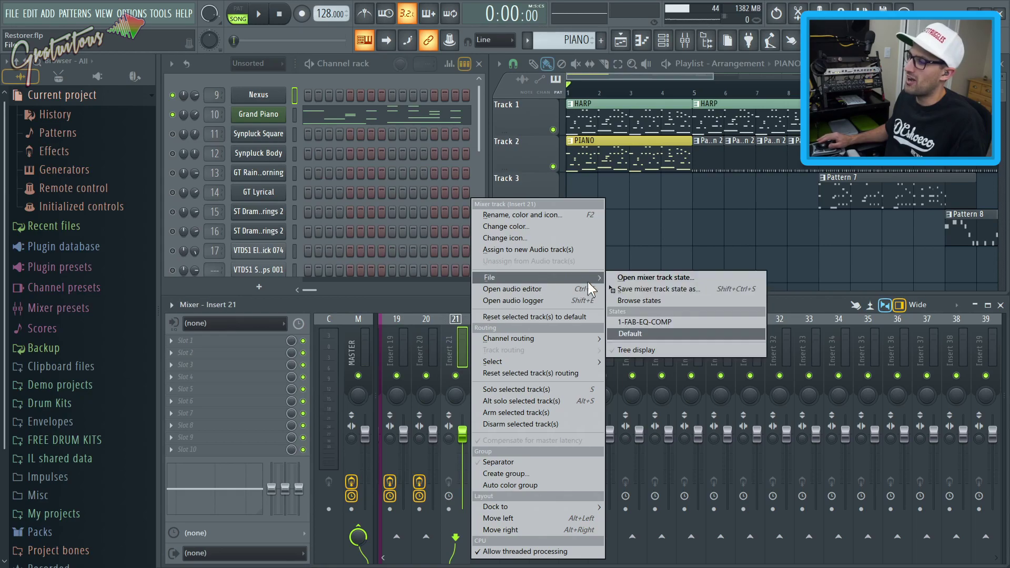
{"action": "left_click", "coordinate": [630, 322]}
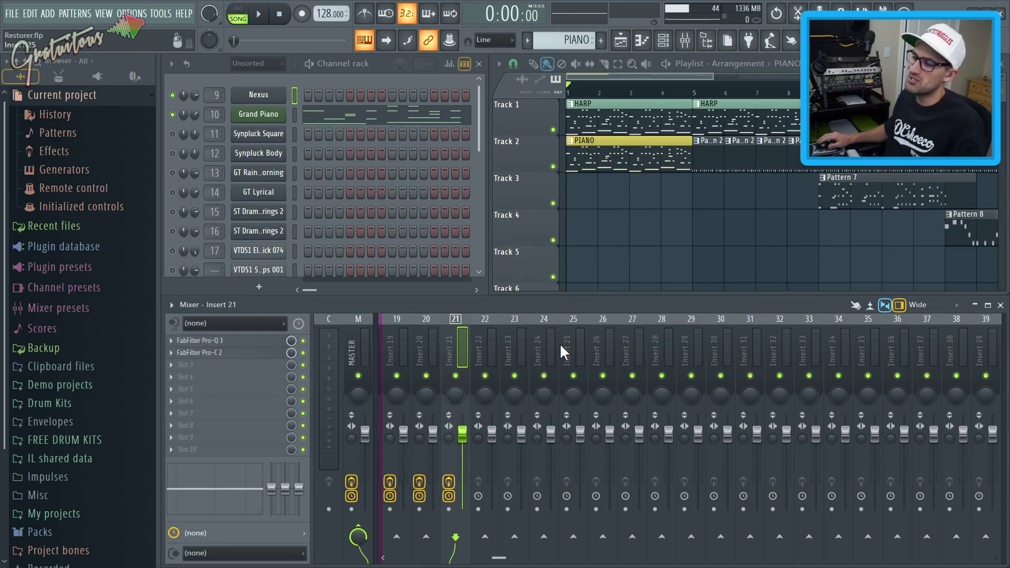
{"action": "scroll", "coordinate": [397, 342], "scroll_direction": "left", "scroll_amount": 6}
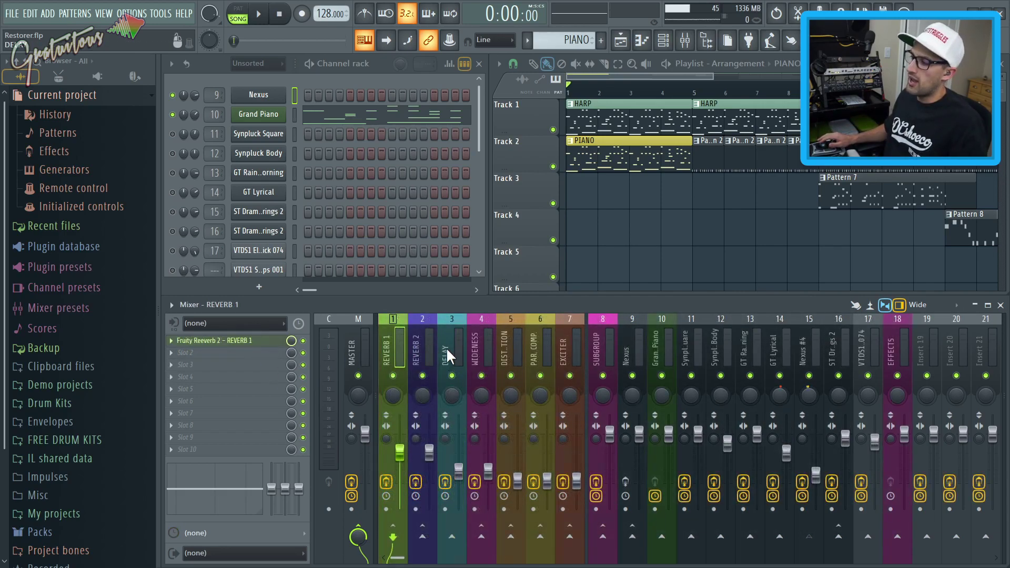
{"action": "scroll", "coordinate": [446, 349], "scroll_direction": "left", "scroll_amount": 4}
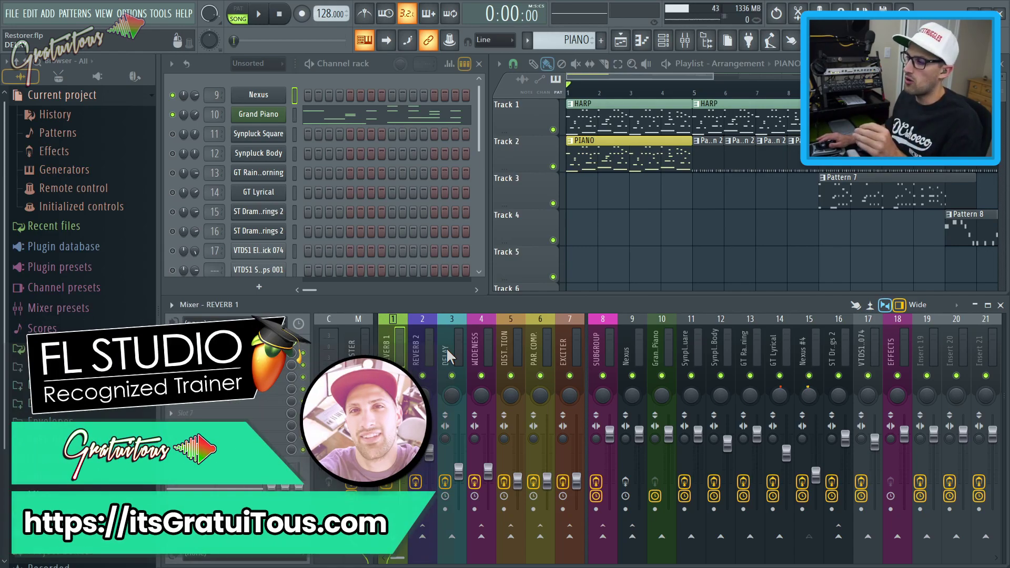
{"action": "scroll", "coordinate": [447, 349], "scroll_direction": "right", "scroll_amount": 2}
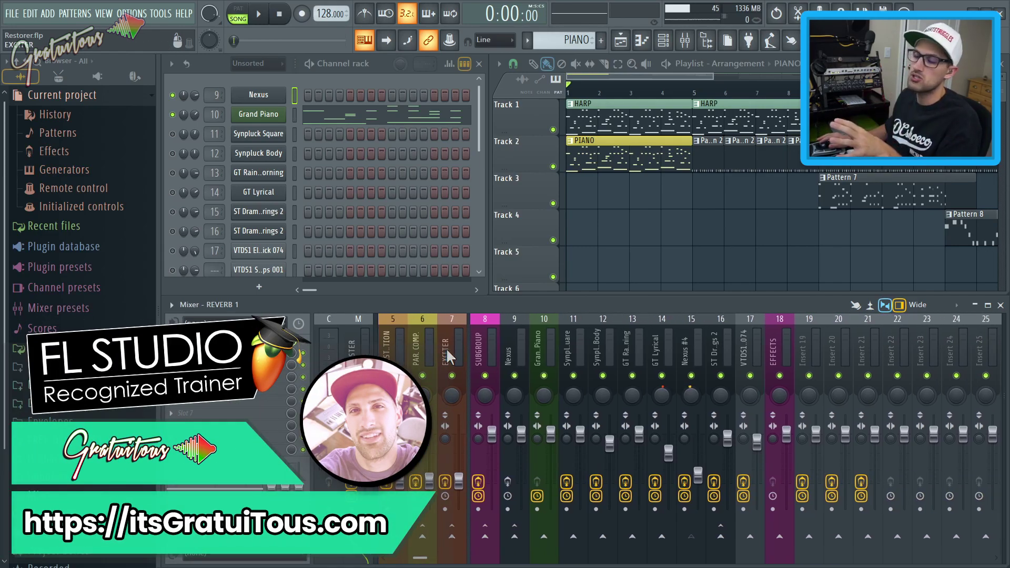
{"action": "scroll", "coordinate": [446, 350], "scroll_direction": "left", "scroll_amount": 2}
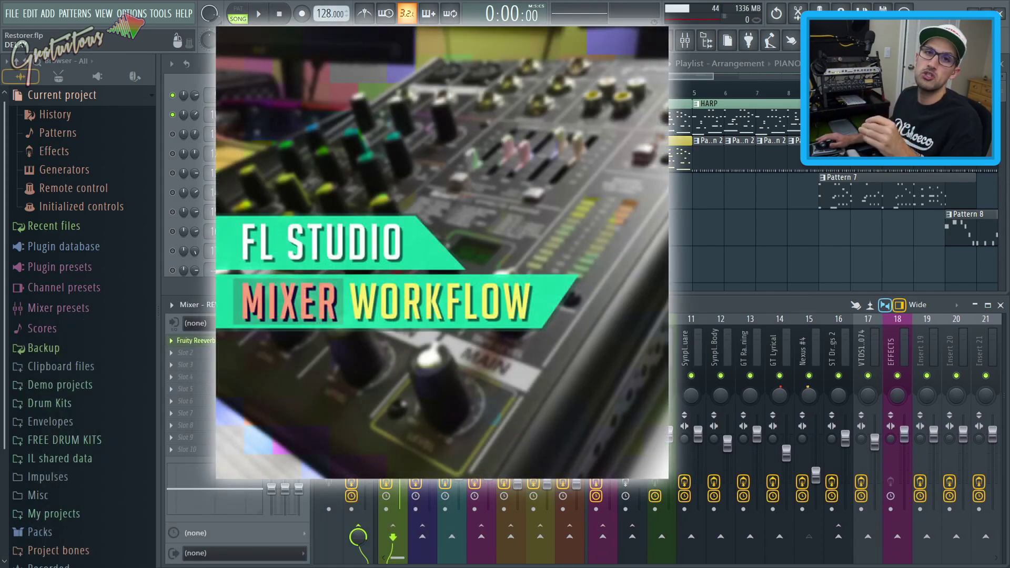